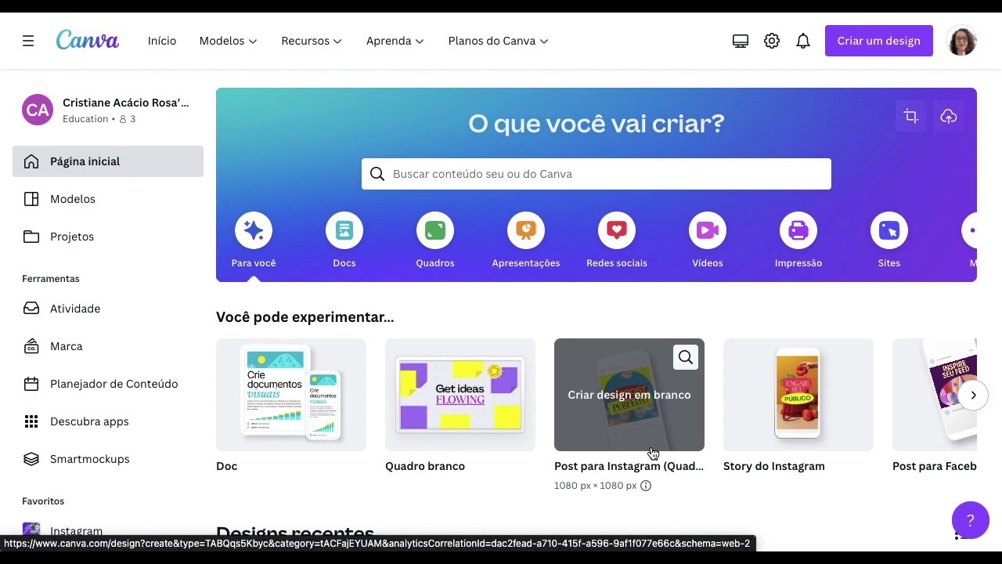
Step: Search the new-design formats for "cartaz" and "a4" and examine the sizes offered
{"action": "left_click", "coordinate": [869, 48]}
{"action": "type", "text": "c"}
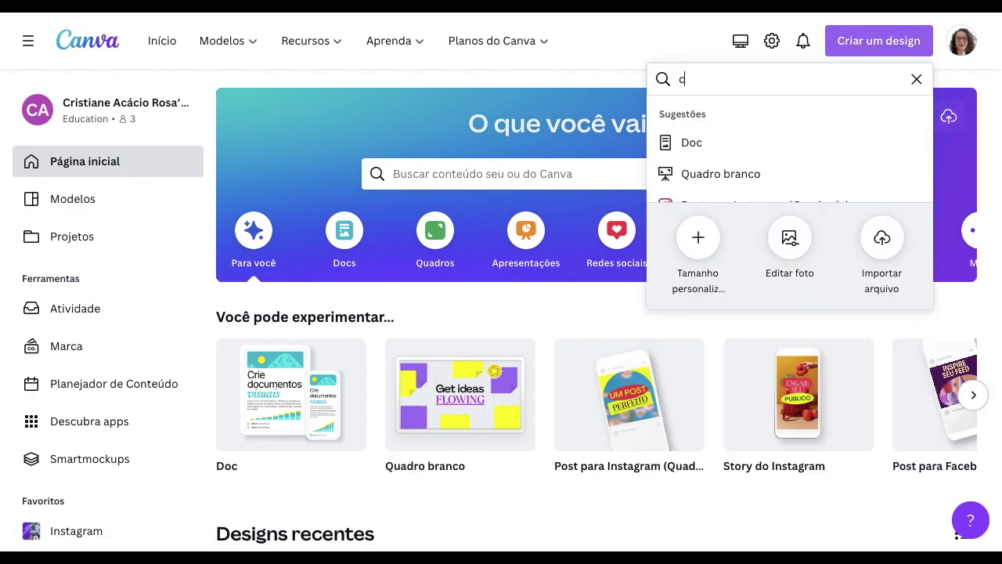
{"action": "type", "text": "artaz"}
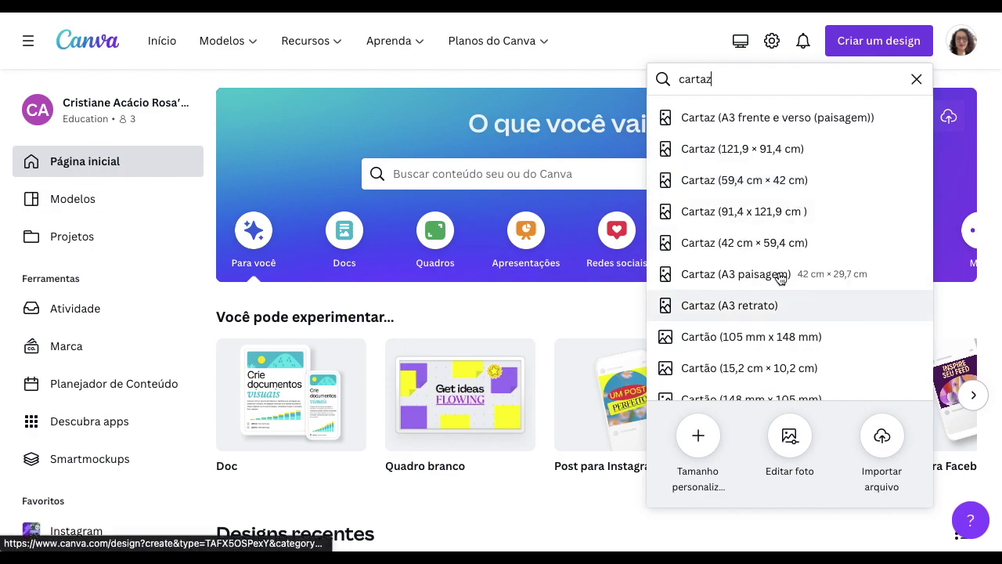
{"action": "scroll", "coordinate": [807, 291], "scroll_direction": "down", "scroll_amount": 1}
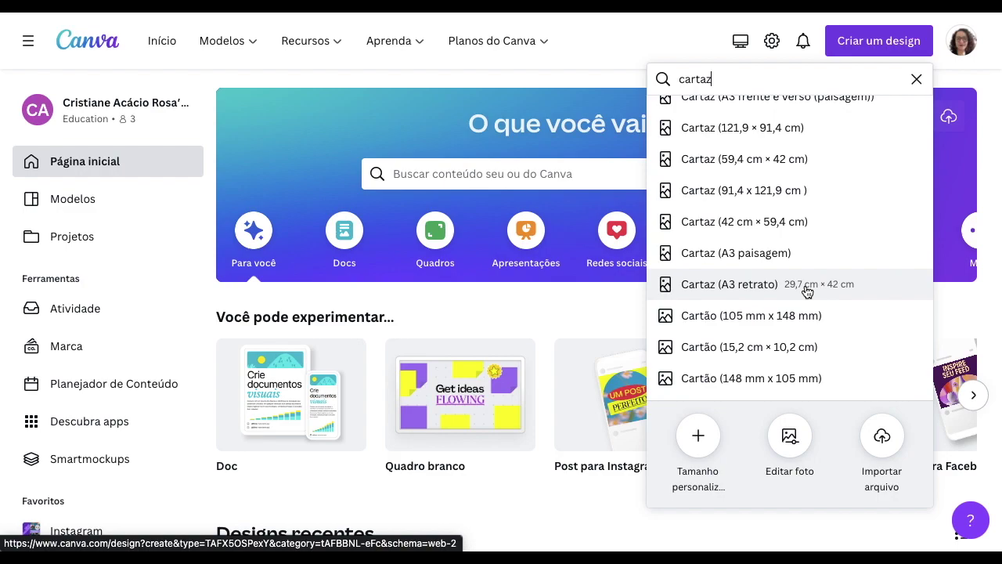
{"action": "double_click", "coordinate": [728, 80]}
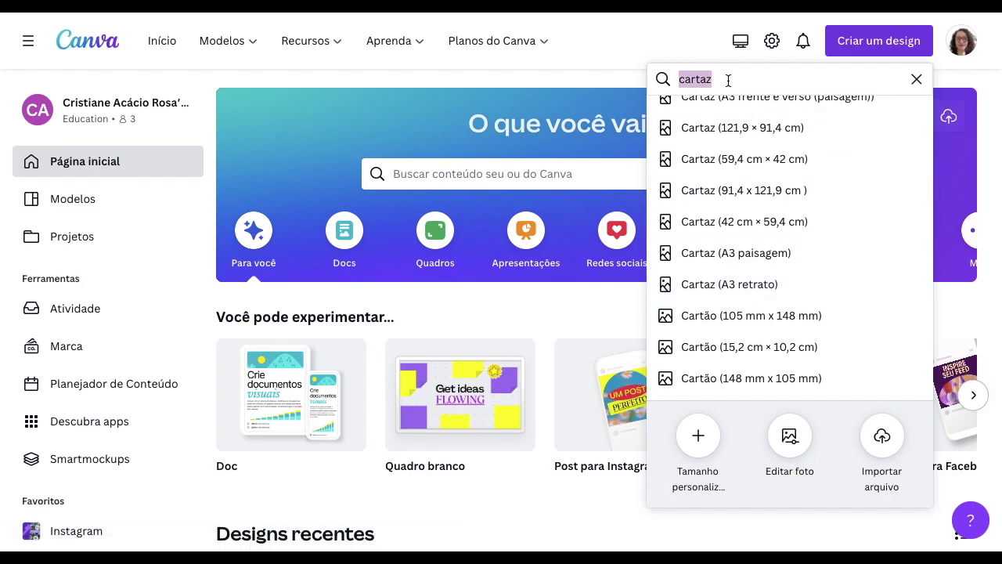
{"action": "type", "text": "a4"}
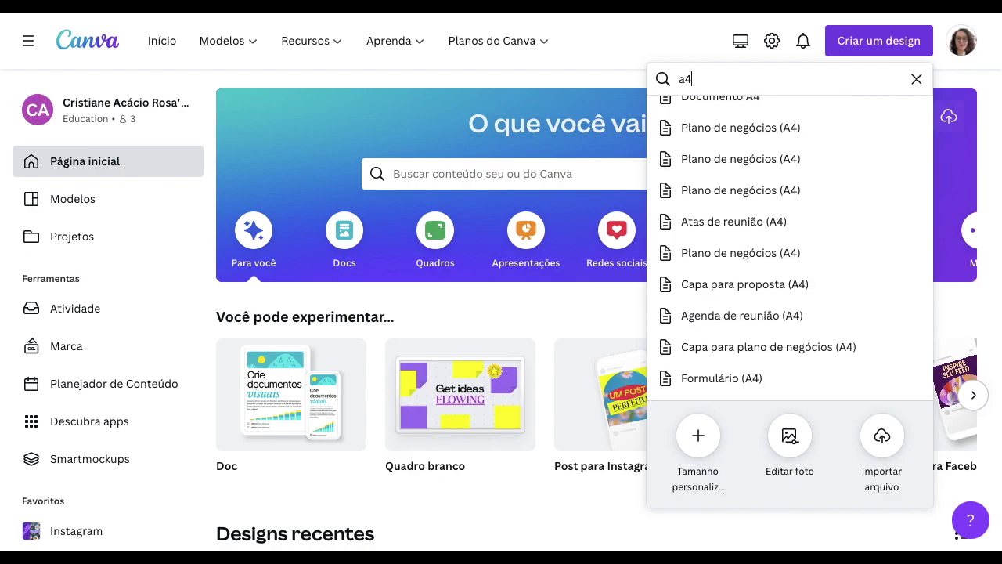
{"action": "scroll", "coordinate": [752, 217], "scroll_direction": "up", "scroll_amount": 1}
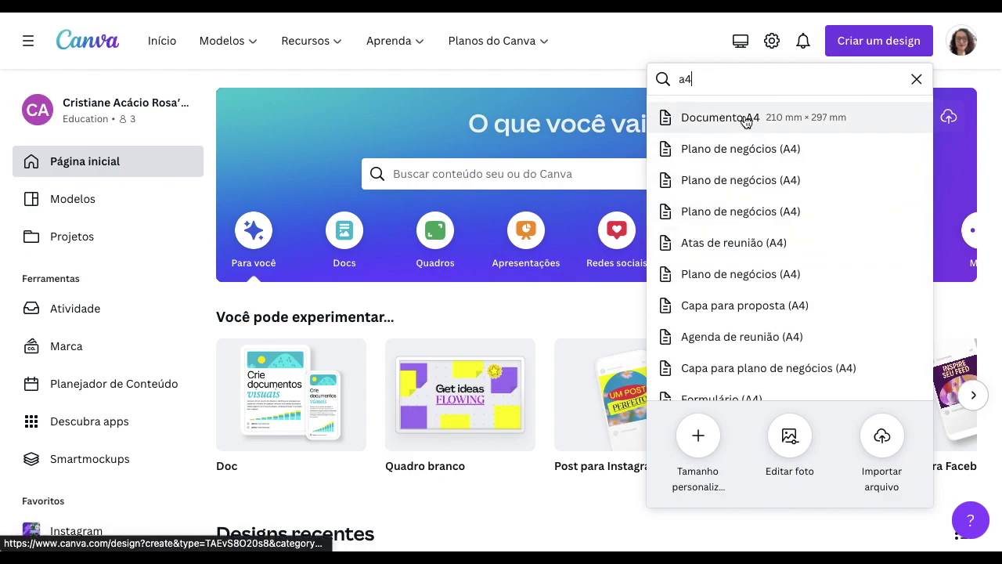
Step: Search the design formats for "apresentação" and create a blank Apresentação (16:9) design
{"action": "key", "text": "BackSpace"}
{"action": "key", "text": "BackSpace"}
{"action": "type", "text": "apresenta"}
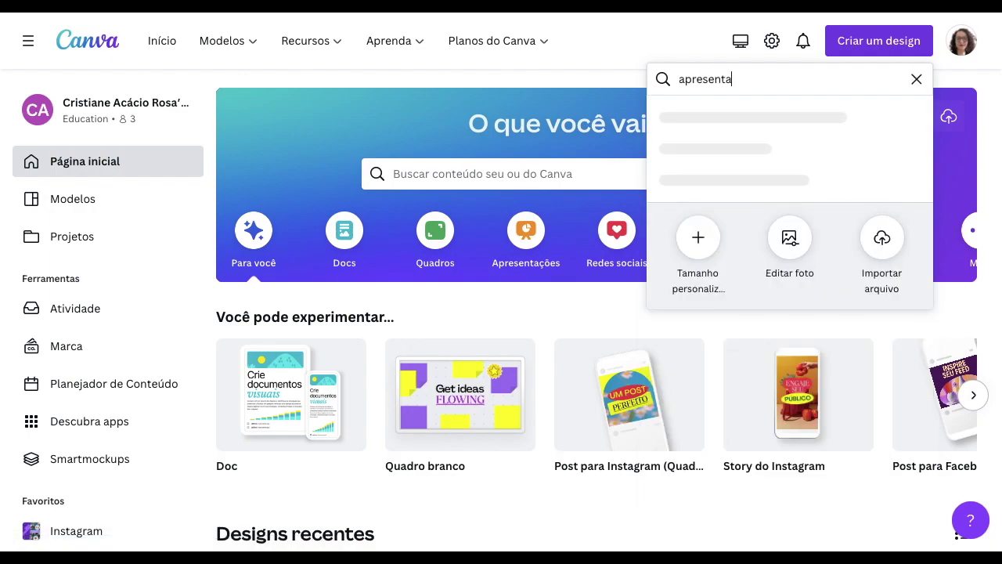
{"action": "type", "text": "ção"}
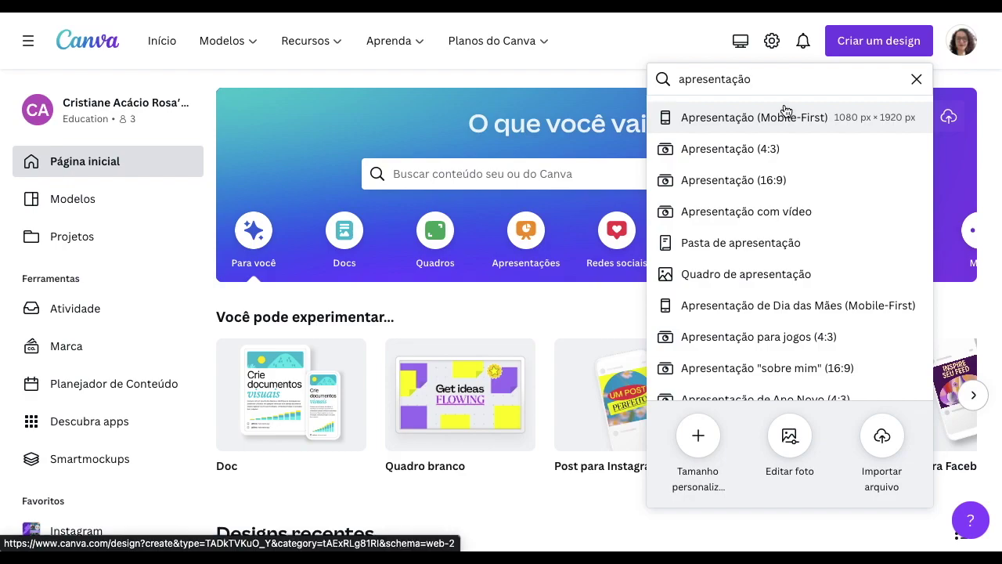
{"action": "left_click", "coordinate": [725, 181]}
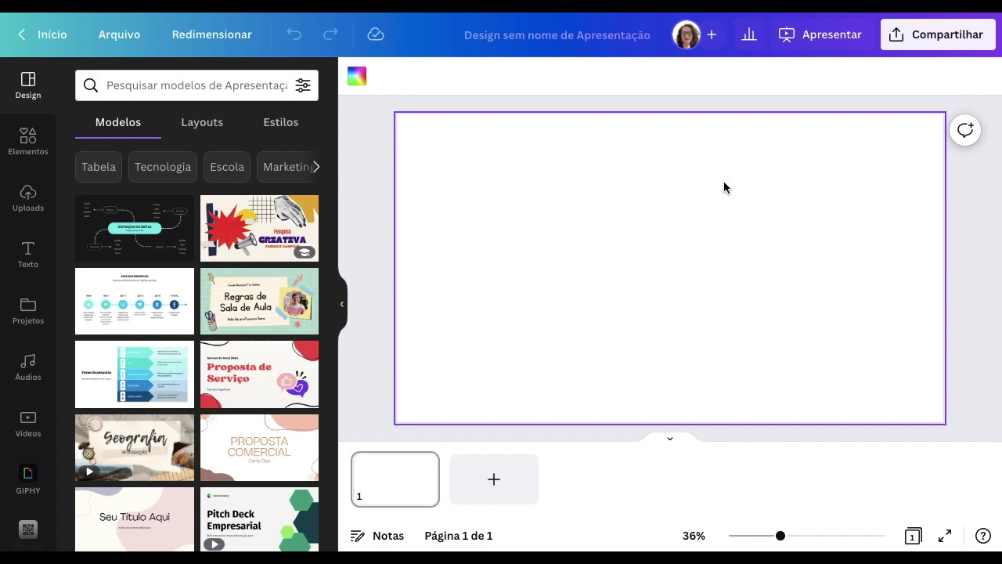
Step: Search the graphic elements for "degrade" and add the purple fading gradient to the slide
{"action": "left_click", "coordinate": [357, 76]}
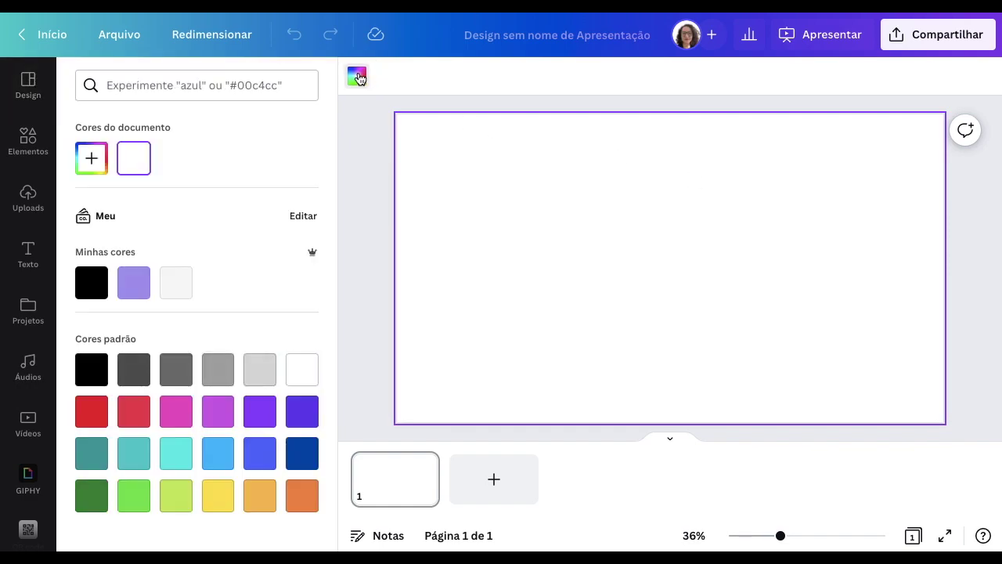
{"action": "left_click", "coordinate": [406, 105]}
{"action": "left_click", "coordinate": [32, 158]}
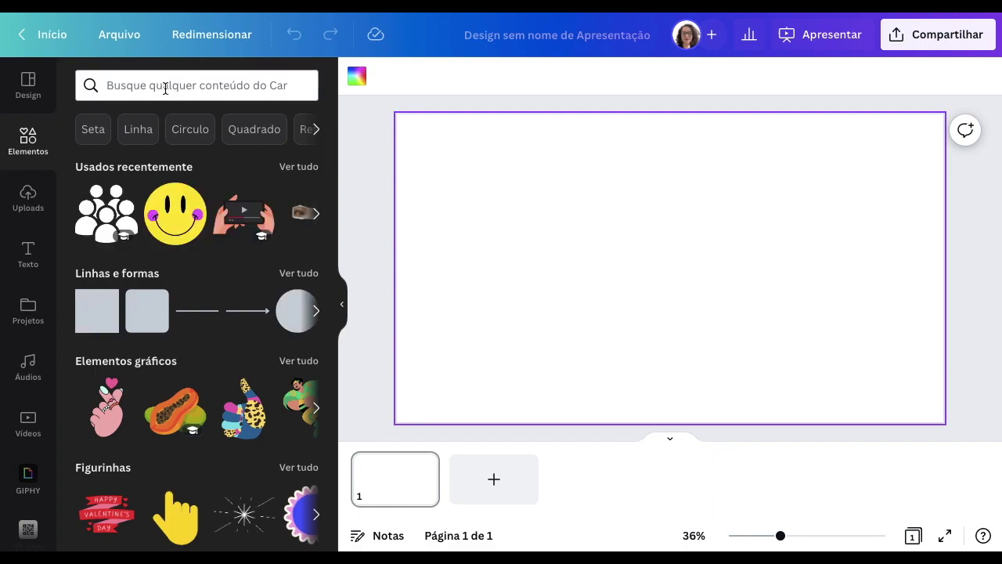
{"action": "left_click", "coordinate": [167, 85]}
{"action": "type", "text": "degrade"}
{"action": "key", "text": "Return"}
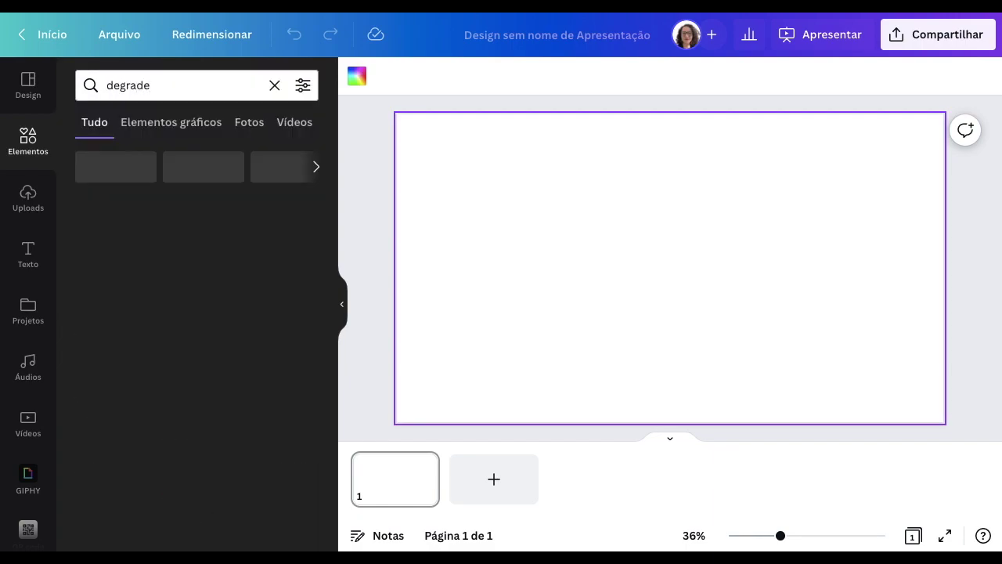
{"action": "left_click", "coordinate": [164, 126]}
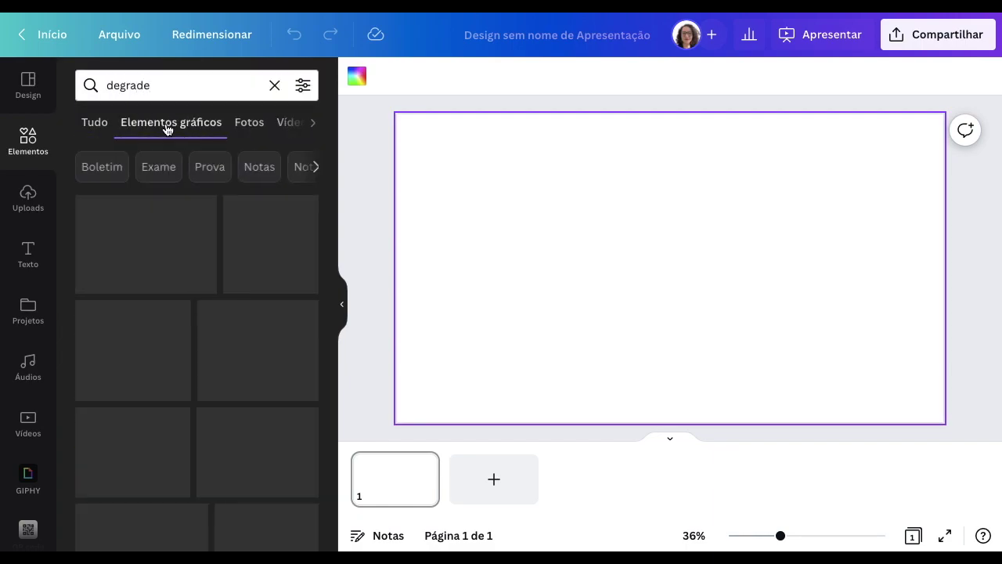
{"action": "scroll", "coordinate": [275, 401], "scroll_direction": "down", "scroll_amount": 5}
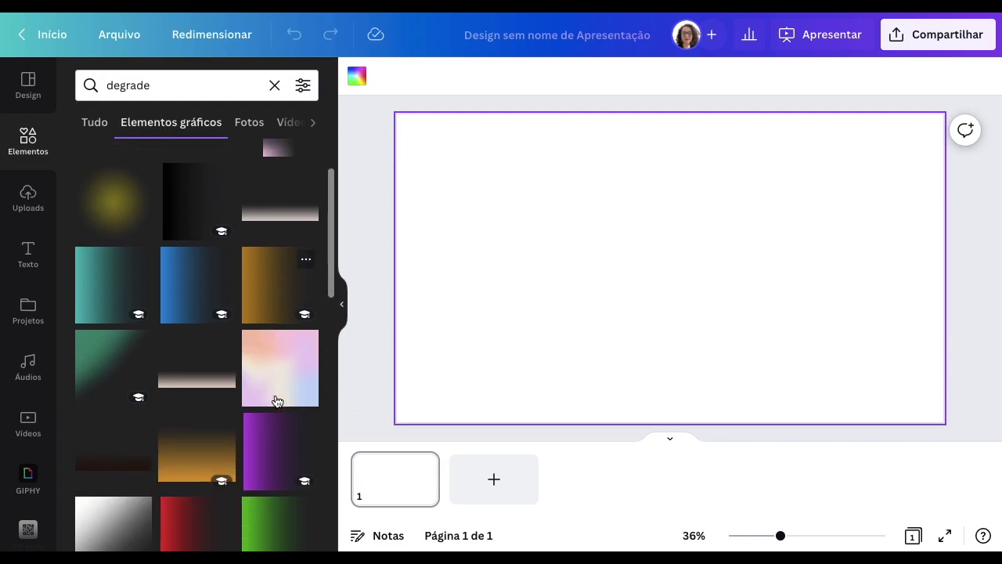
{"action": "left_click", "coordinate": [261, 284]}
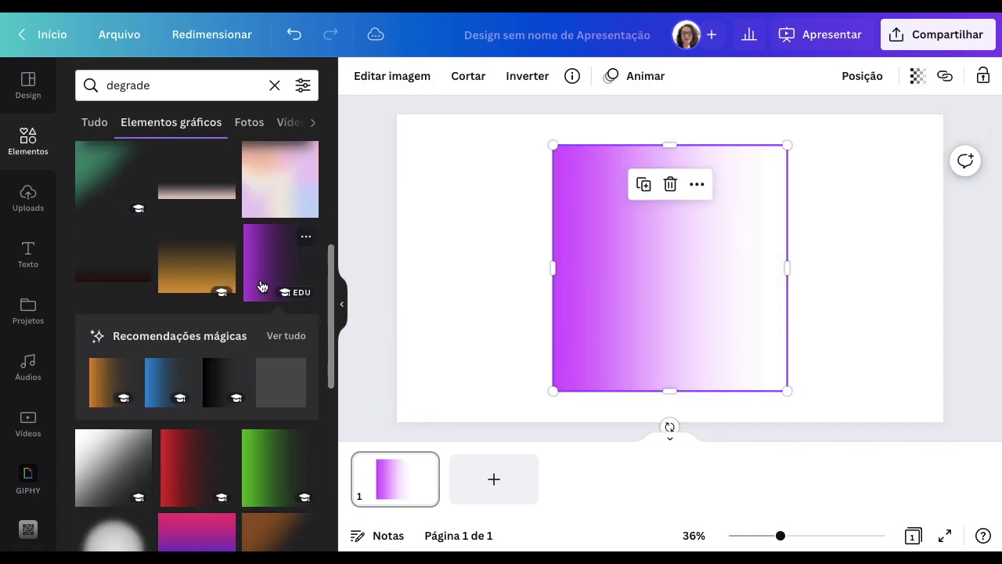
Step: Rotate the gradient so purple is at the bottom and stretch it to cover the whole slide
{"action": "left_click_drag", "start_coordinate": [670, 427], "coordinate": [798, 270]}
{"action": "left_click_drag", "start_coordinate": [700, 268], "coordinate": [701, 304]}
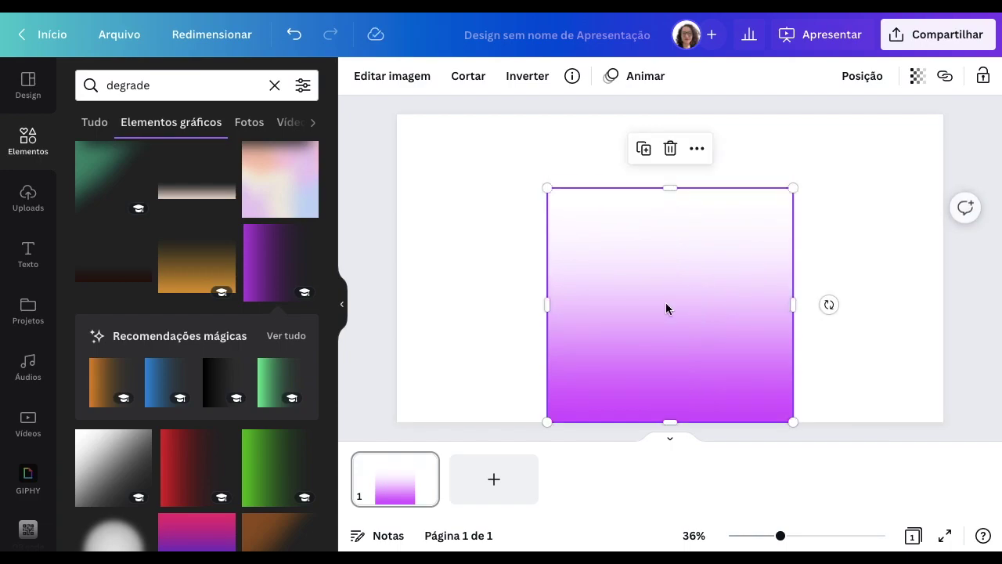
{"action": "left_click_drag", "start_coordinate": [546, 303], "coordinate": [395, 301]}
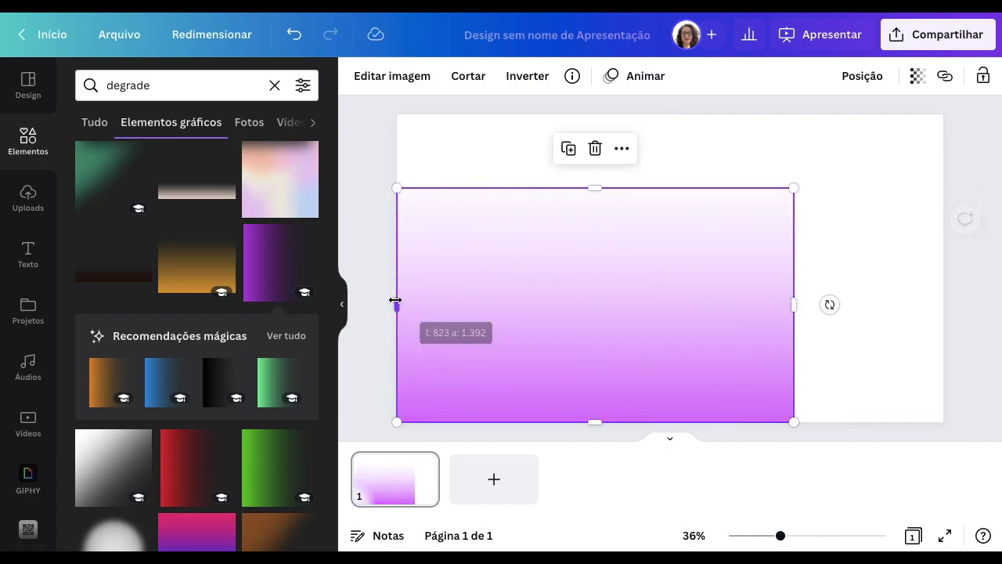
{"action": "left_click_drag", "start_coordinate": [794, 304], "coordinate": [945, 303]}
{"action": "left_click_drag", "start_coordinate": [672, 190], "coordinate": [667, 114]}
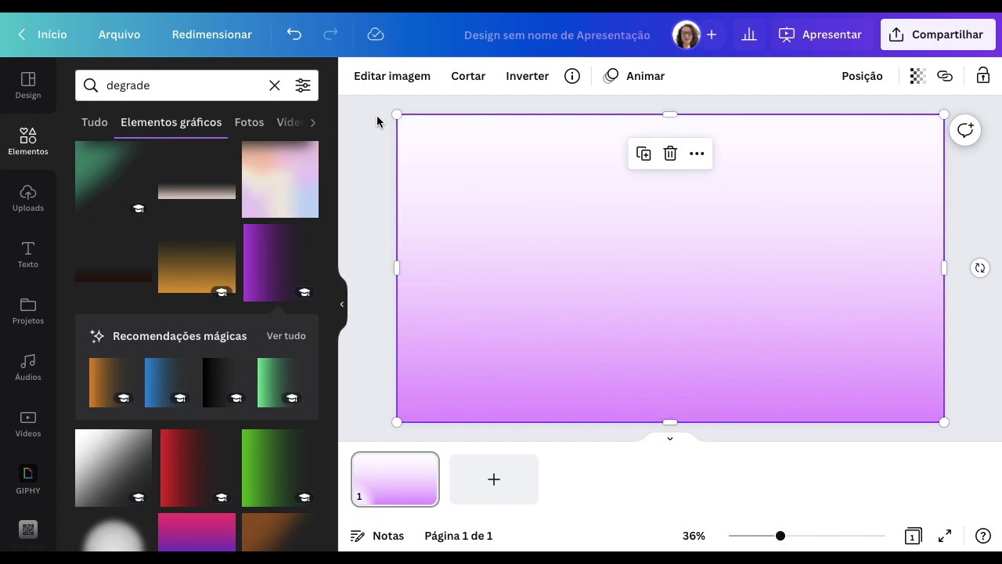
Step: Examine the adjustments, filters and effects available for editing the gradient image
{"action": "left_click", "coordinate": [392, 83]}
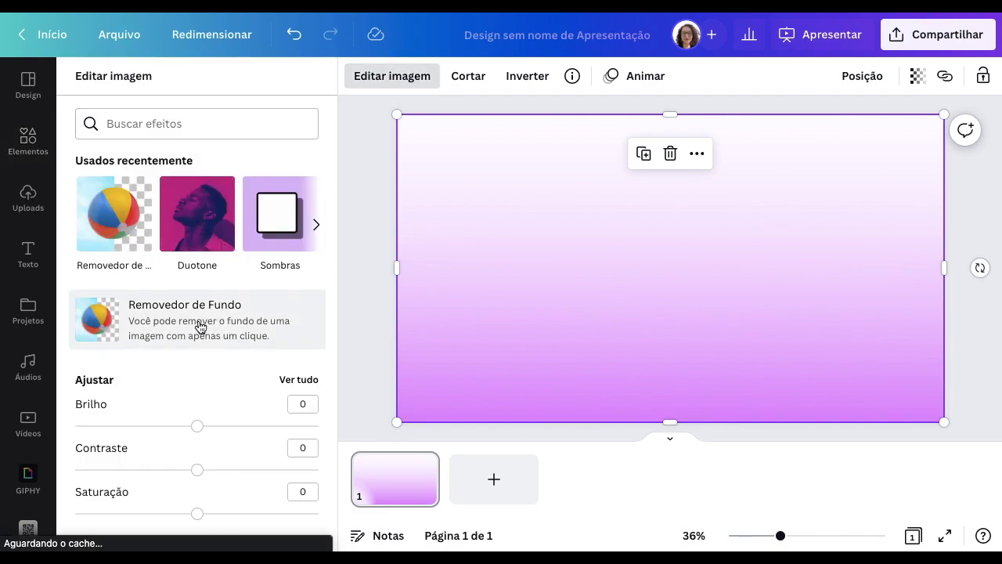
{"action": "scroll", "coordinate": [199, 326], "scroll_direction": "down", "scroll_amount": 3}
{"action": "scroll", "coordinate": [199, 327], "scroll_direction": "down", "scroll_amount": 5}
{"action": "scroll", "coordinate": [199, 327], "scroll_direction": "up", "scroll_amount": 8}
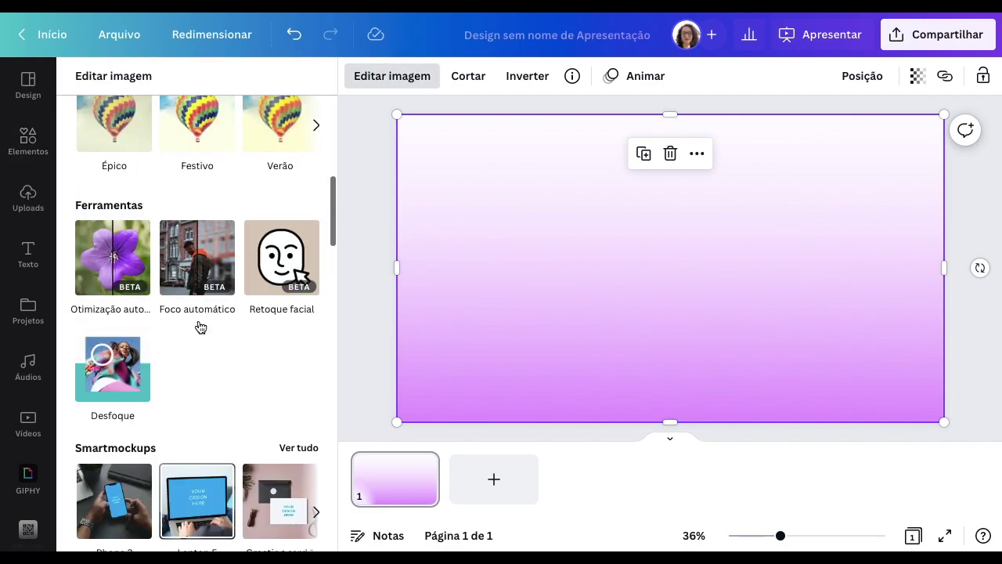
{"action": "scroll", "coordinate": [211, 387], "scroll_direction": "down", "scroll_amount": 8}
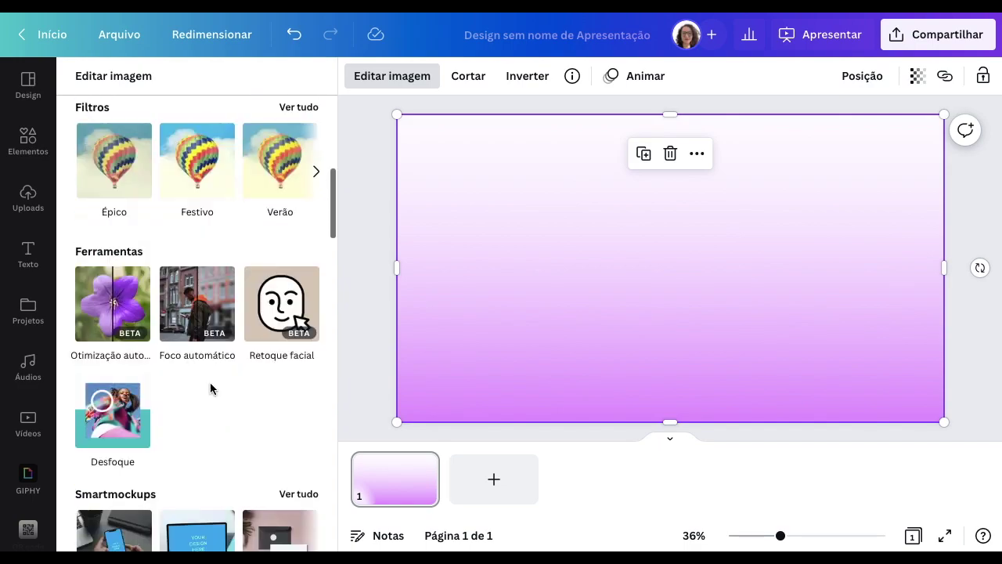
{"action": "scroll", "coordinate": [210, 389], "scroll_direction": "down", "scroll_amount": 8}
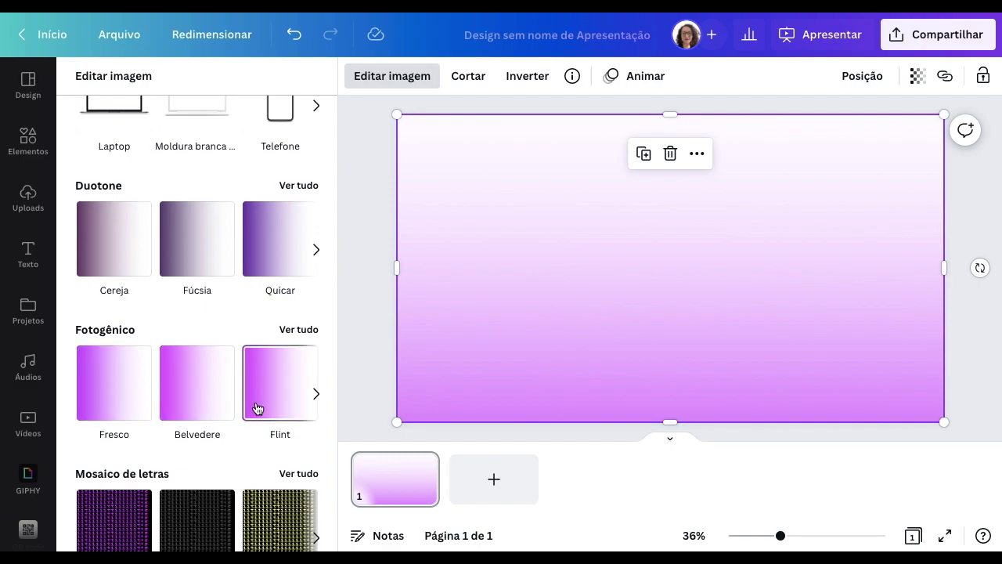
{"action": "scroll", "coordinate": [258, 407], "scroll_direction": "down", "scroll_amount": 2}
{"action": "scroll", "coordinate": [192, 374], "scroll_direction": "down", "scroll_amount": 3}
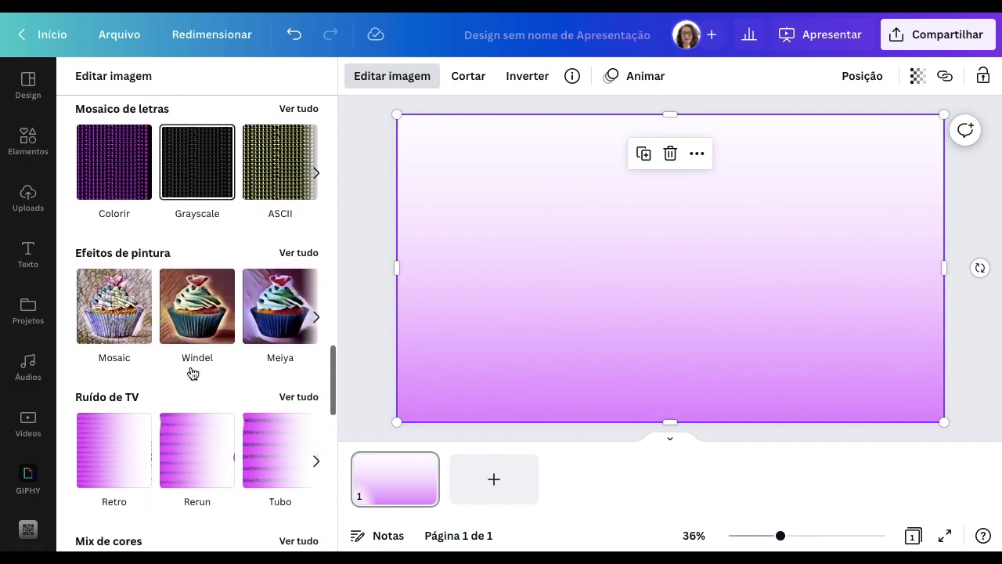
{"action": "scroll", "coordinate": [193, 373], "scroll_direction": "up", "scroll_amount": 13}
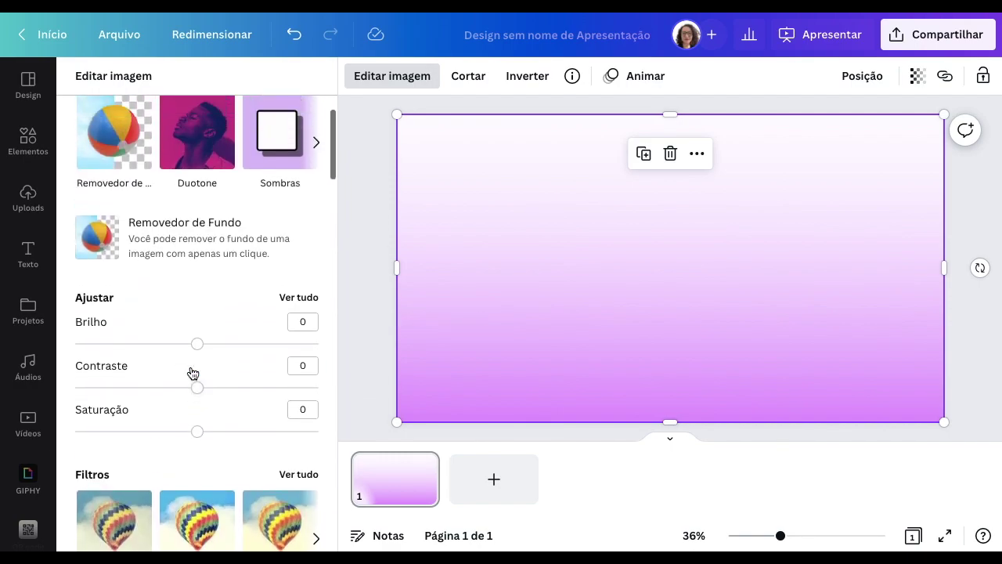
{"action": "left_click", "coordinate": [365, 170]}
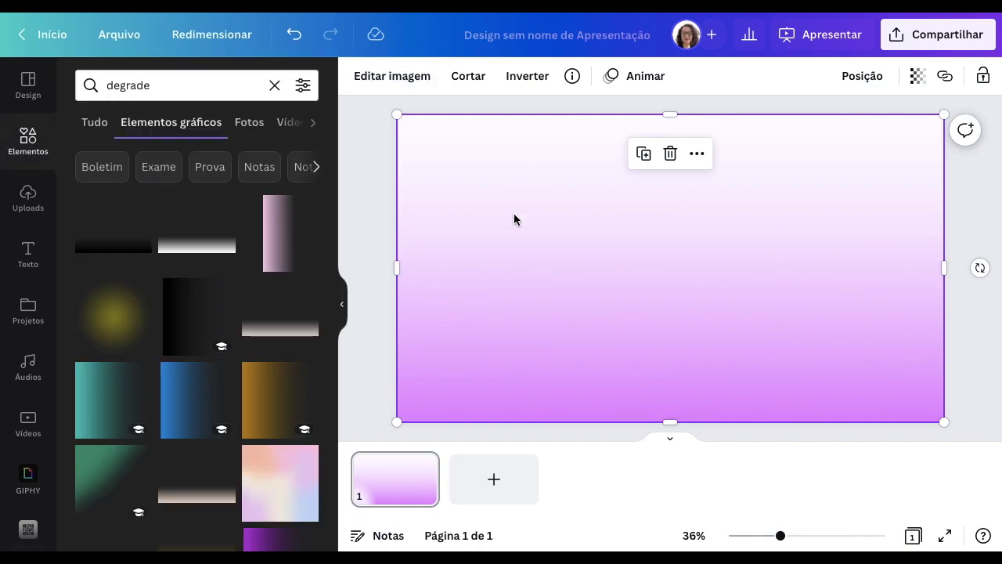
{"action": "left_click", "coordinate": [374, 210]}
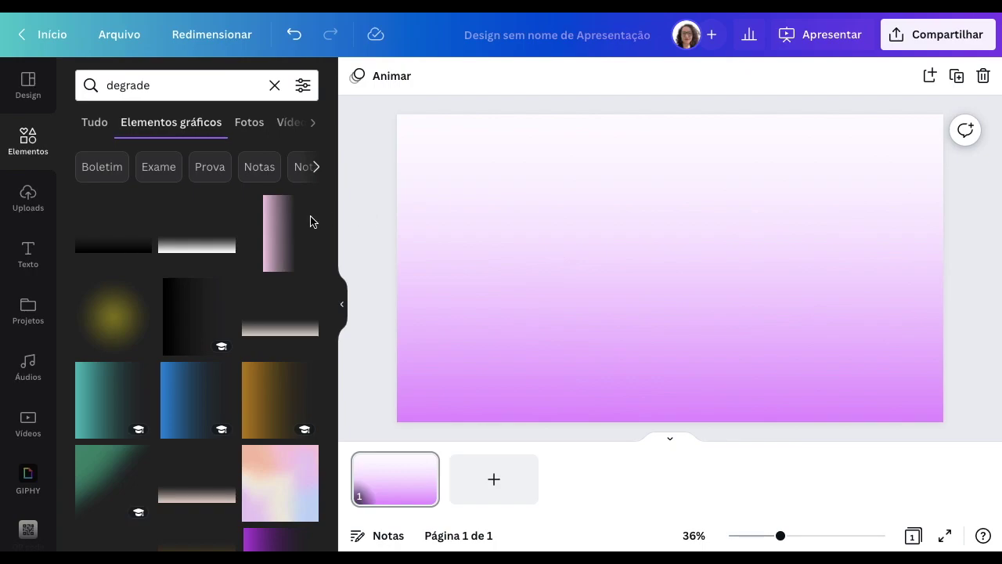
Step: Add a rounded square and enlarge it in the slide's lower-left area, resting on the bottom edge
{"action": "left_click", "coordinate": [24, 145]}
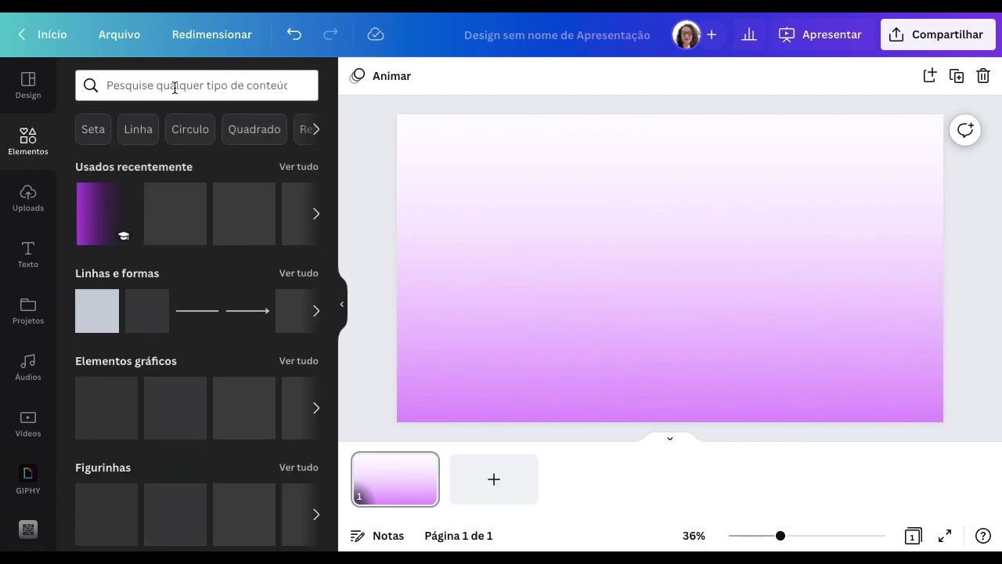
{"action": "left_click", "coordinate": [298, 275]}
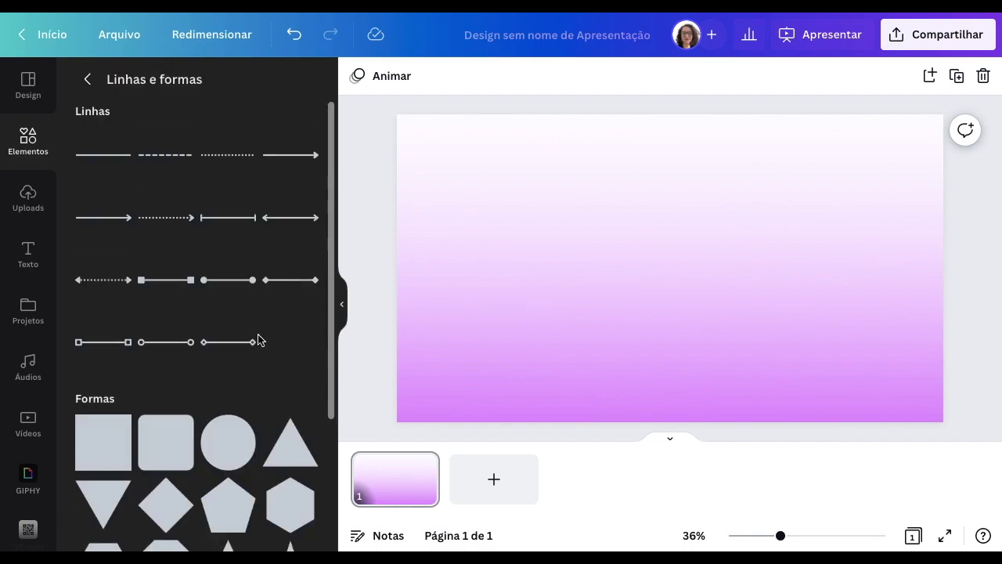
{"action": "scroll", "coordinate": [259, 339], "scroll_direction": "down", "scroll_amount": 1}
{"action": "left_click", "coordinate": [164, 382]}
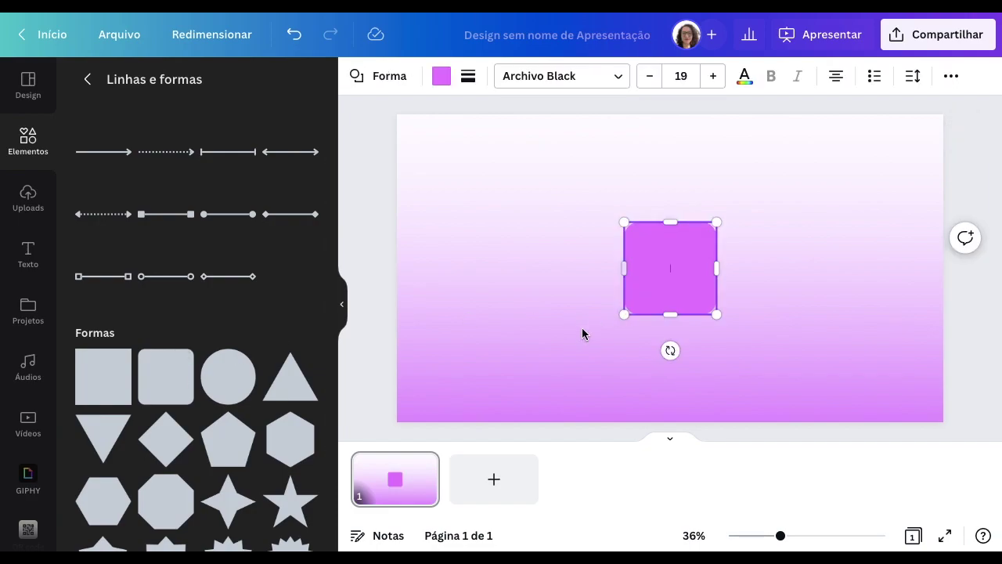
{"action": "left_click_drag", "start_coordinate": [656, 285], "coordinate": [474, 245]}
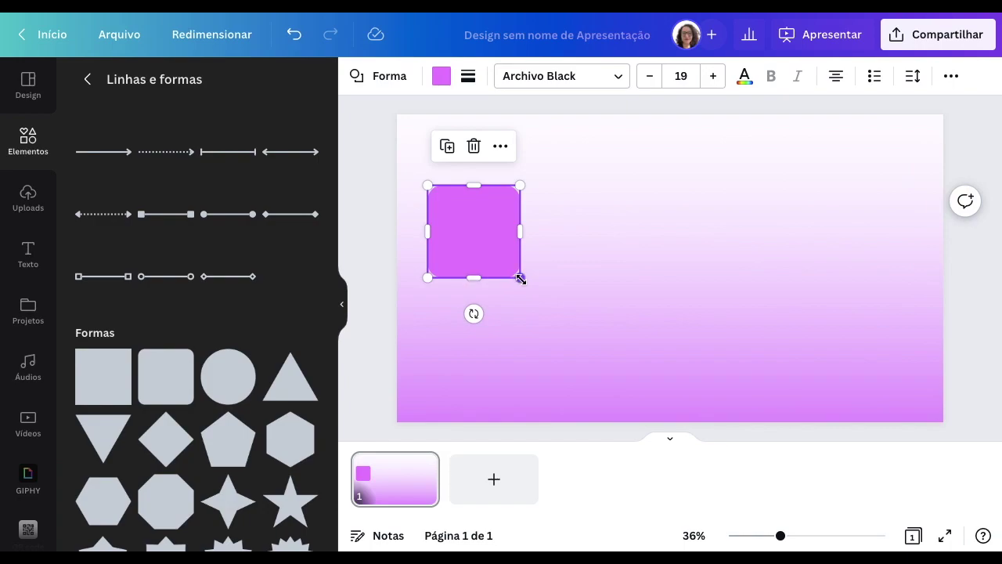
{"action": "left_click_drag", "start_coordinate": [521, 279], "coordinate": [648, 421]}
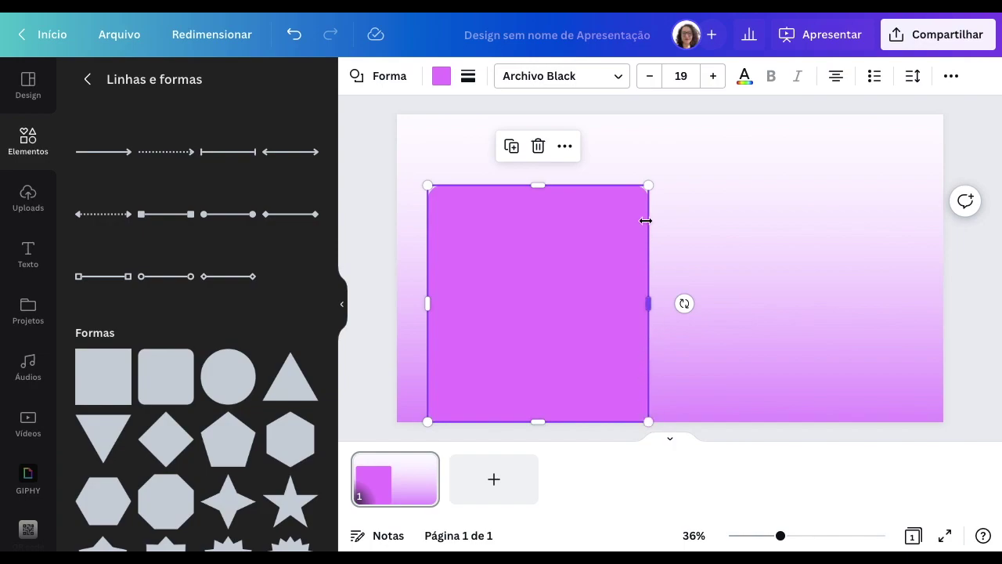
{"action": "left_click_drag", "start_coordinate": [649, 186], "coordinate": [606, 239]}
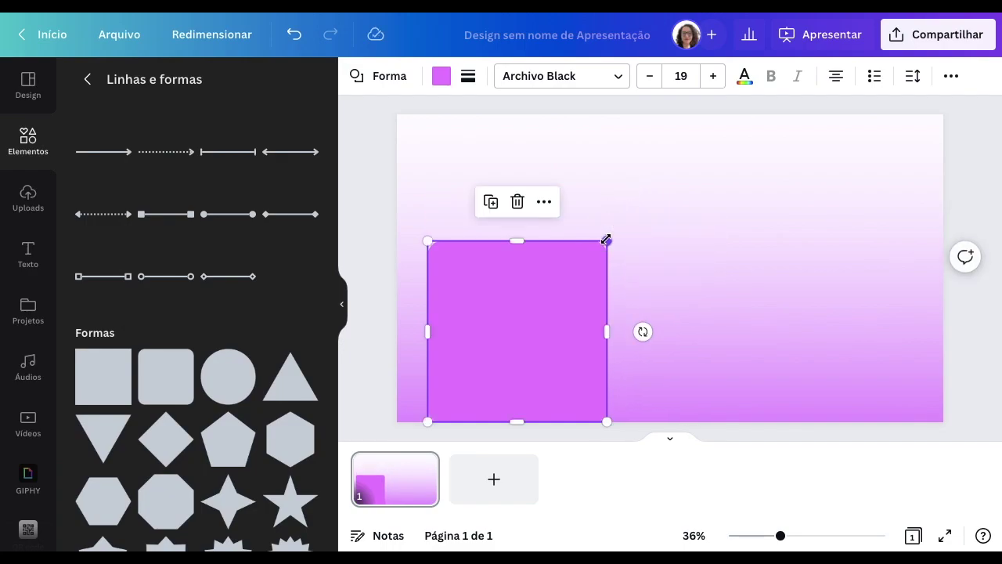
{"action": "left_click", "coordinate": [698, 200]}
Step: Duplicate the rounded square and shrink the copy into a smaller rectangle centred at the original's bottom edge
{"action": "left_click", "coordinate": [516, 325]}
{"action": "key", "text": "ctrl+d"}
{"action": "mouse_move", "coordinate": [516, 323]}
{"action": "left_mouse_down"}
{"action": "mouse_move", "coordinate": [606, 303]}
{"action": "mouse_move", "coordinate": [517, 324]}
{"action": "left_mouse_up"}
{"action": "left_click_drag", "start_coordinate": [607, 240], "coordinate": [523, 318]}
{"action": "left_click_drag", "start_coordinate": [490, 349], "coordinate": [537, 371]}
Step: Fill the smaller rounded rectangle with white
{"action": "left_click", "coordinate": [440, 76]}
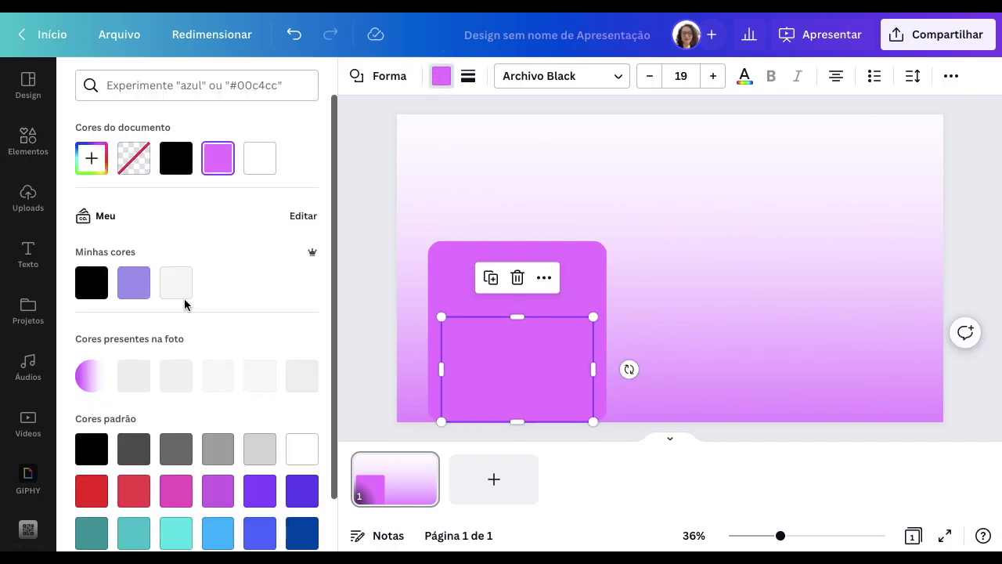
{"action": "left_click", "coordinate": [303, 450]}
{"action": "left_click", "coordinate": [516, 389]}
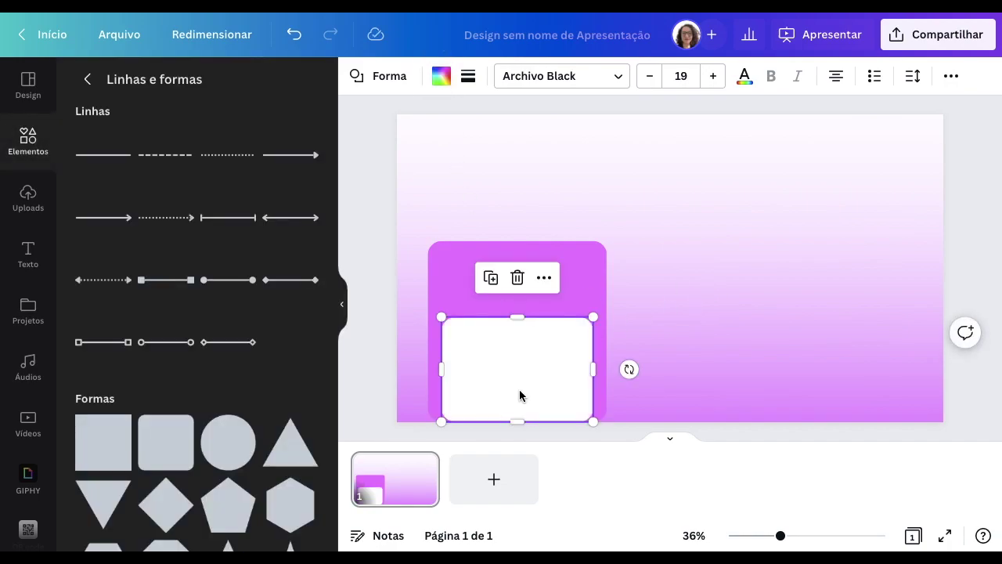
{"action": "left_click", "coordinate": [713, 361]}
Step: Add a heading reading "Sobre mim" and place it just above the white rectangle, aligned with its left edge
{"action": "left_click", "coordinate": [28, 252]}
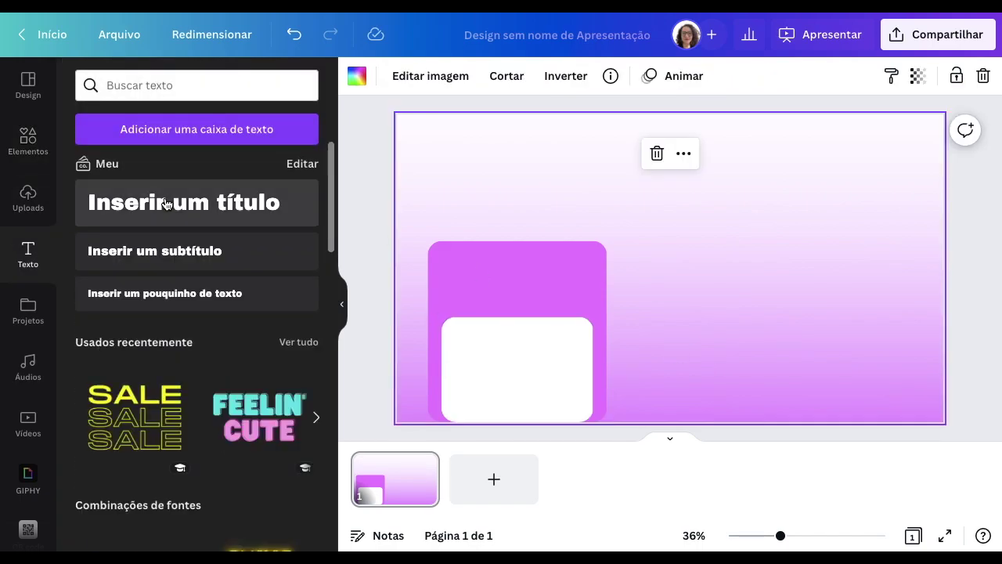
{"action": "left_click", "coordinate": [166, 204]}
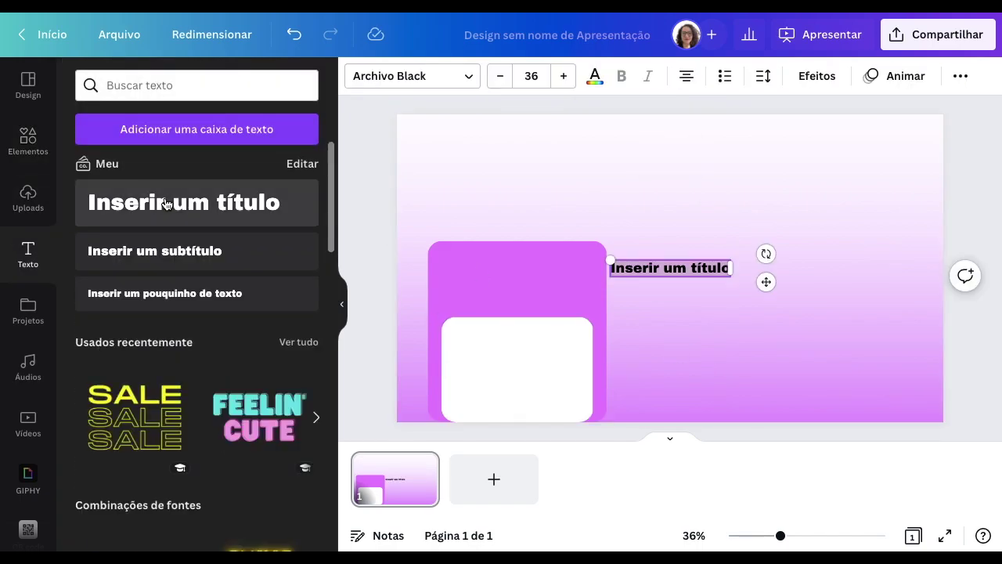
{"action": "type", "text": "Sobre"}
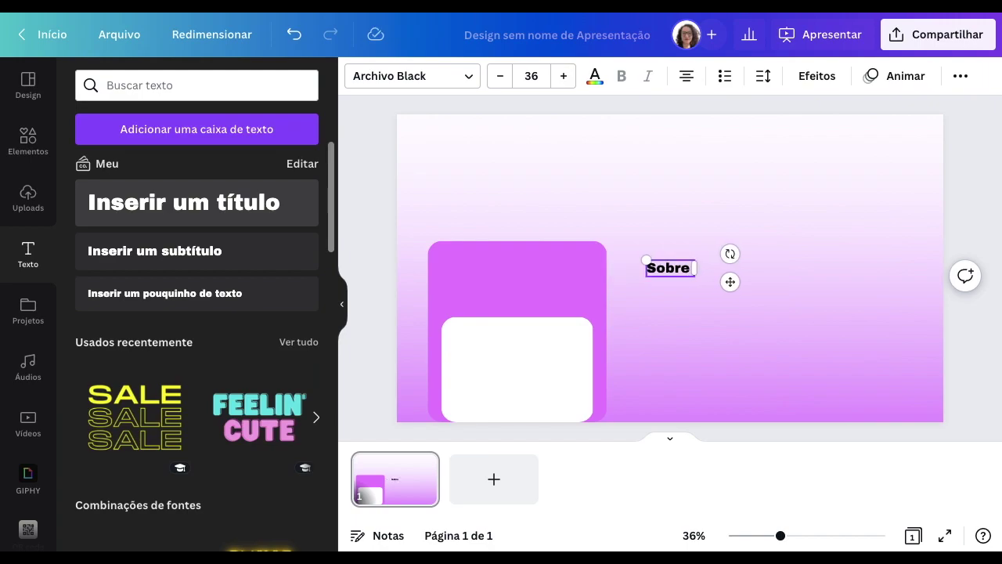
{"action": "type", "text": " Mim"}
{"action": "key", "text": "BackSpace"}
{"action": "key", "text": "BackSpace"}
{"action": "key", "text": "BackSpace"}
{"action": "key", "text": "BackSpace"}
{"action": "type", "text": "mim"}
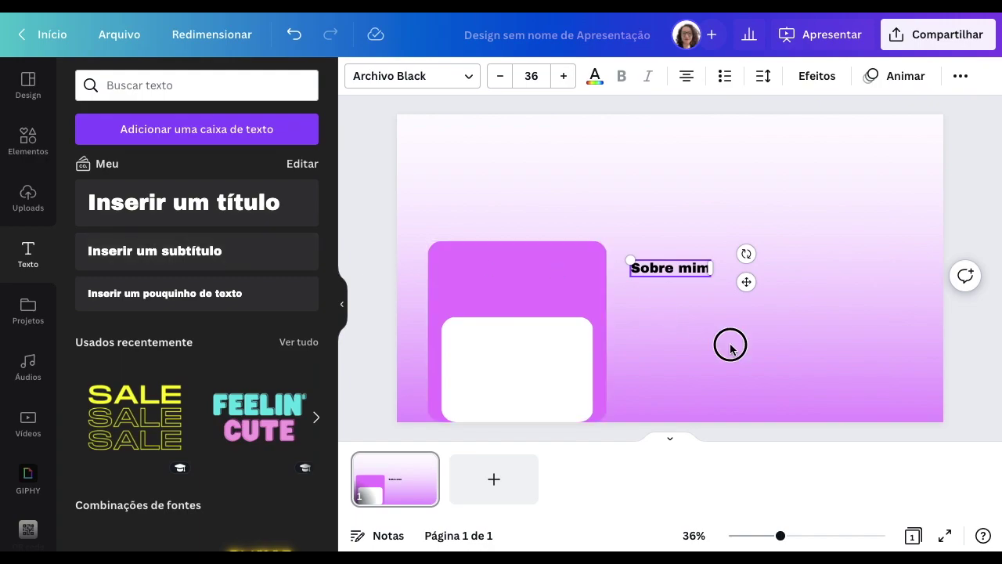
{"action": "left_click", "coordinate": [731, 348]}
{"action": "left_click_drag", "start_coordinate": [670, 269], "coordinate": [603, 275]}
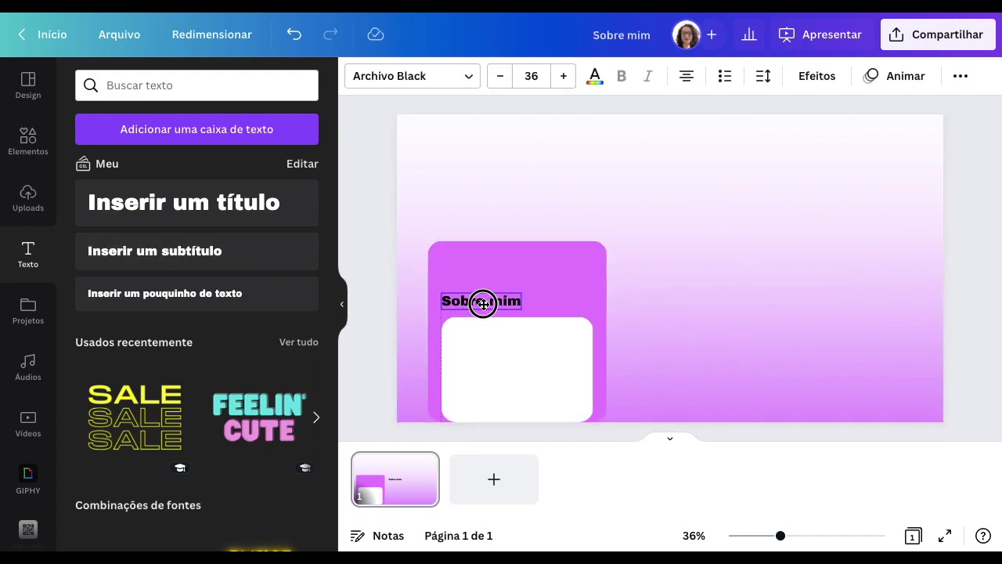
Step: Try replacing the heading text with "Quem sou eu" and undo the replacement
{"action": "left_click", "coordinate": [484, 304]}
{"action": "left_click", "coordinate": [483, 304]}
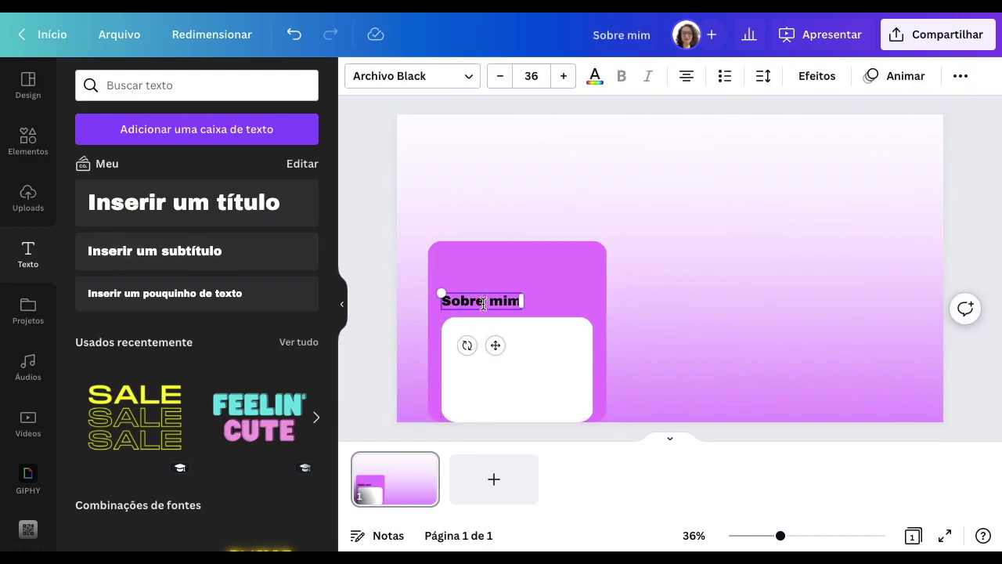
{"action": "type", "text": "Quem"}
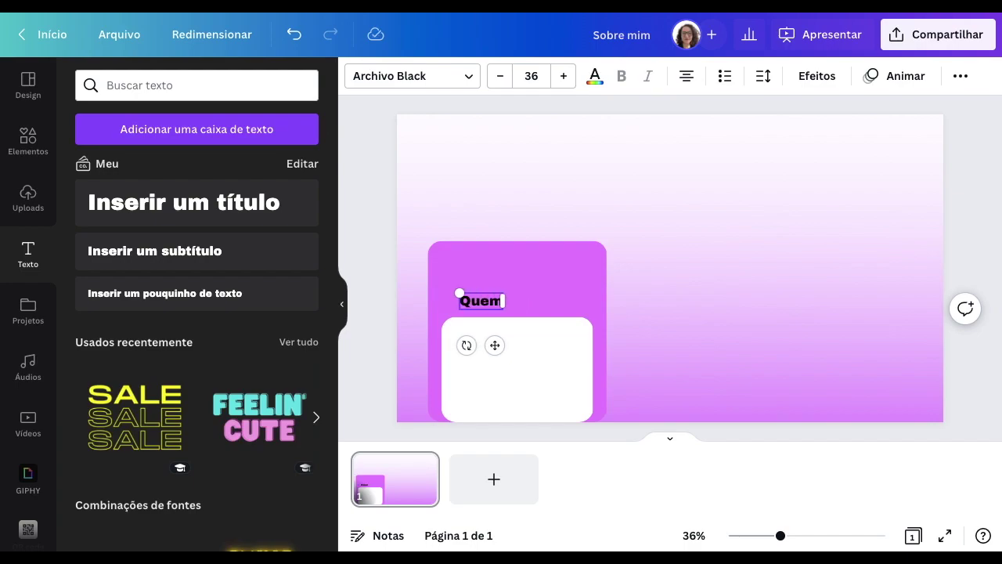
{"action": "type", "text": " sou eu"}
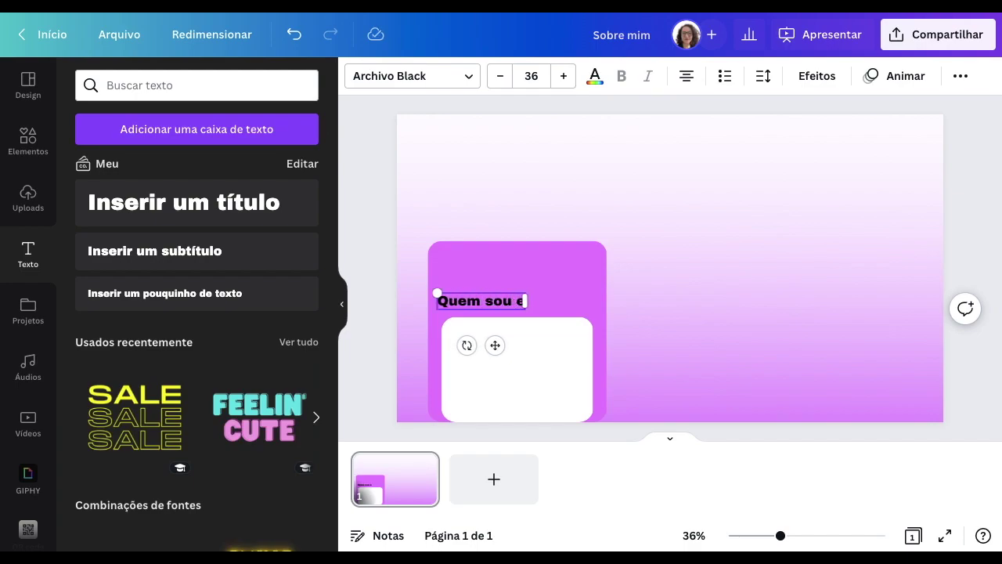
{"action": "key", "text": "ctrl+z"}
{"action": "key", "text": "ctrl+z"}
{"action": "key", "text": "ctrl+z"}
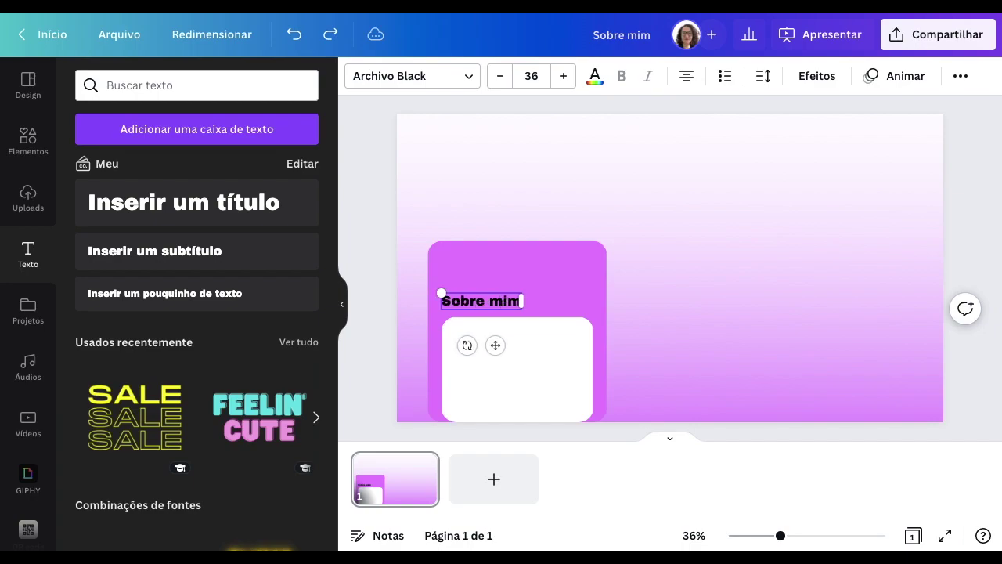
Step: Nudge the "Sobre mim" heading slightly down and colour its text white
{"action": "left_click_drag", "start_coordinate": [686, 277], "coordinate": [498, 309]}
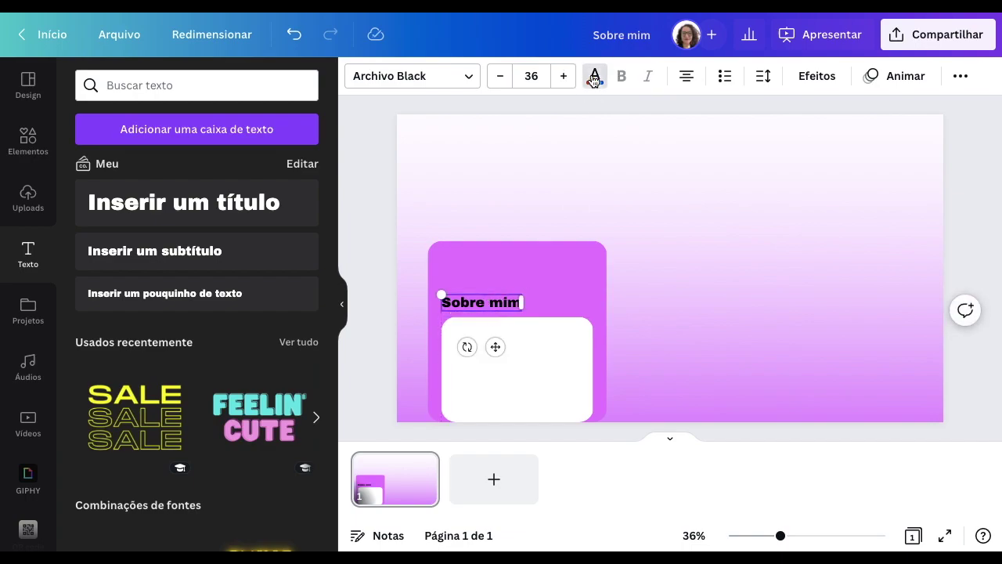
{"action": "left_click", "coordinate": [594, 76]}
{"action": "left_click", "coordinate": [301, 449]}
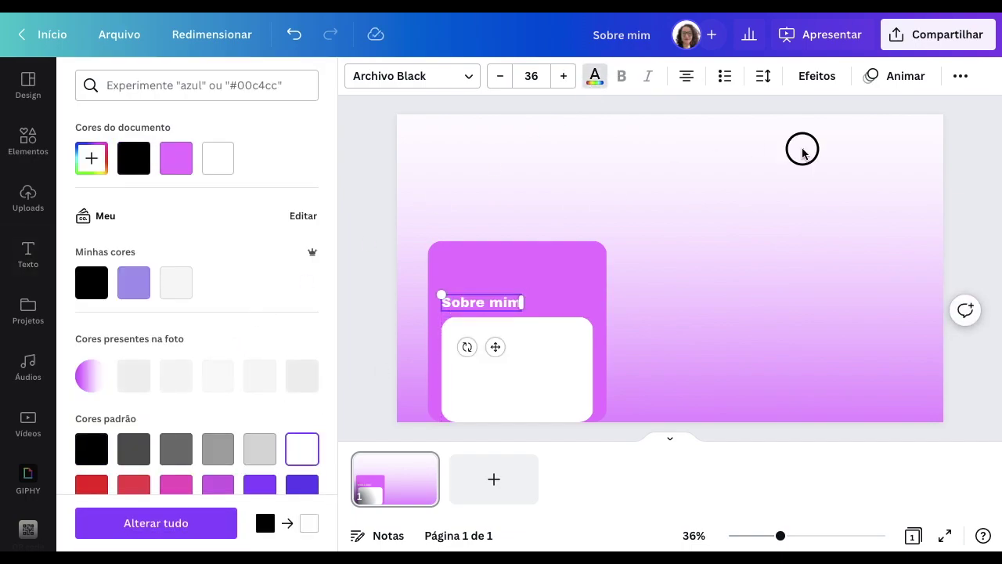
{"action": "left_click", "coordinate": [803, 153]}
{"action": "left_click", "coordinate": [760, 268]}
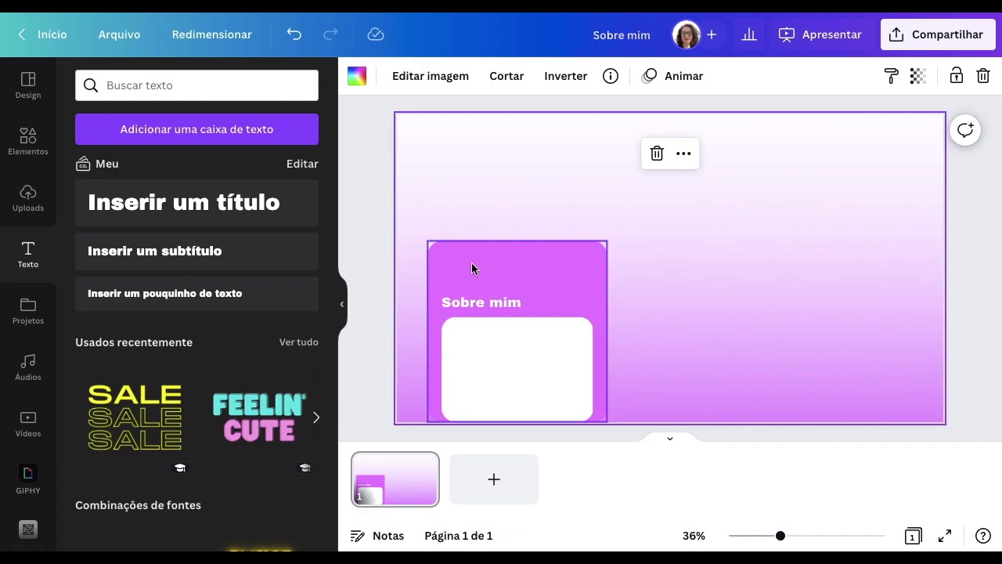
Step: Enlarge the purple card, its white rectangle and the heading together, keeping them on the slide's bottom edge
{"action": "left_click_drag", "start_coordinate": [421, 223], "coordinate": [624, 425]}
{"action": "left_click_drag", "start_coordinate": [608, 243], "coordinate": [629, 212]}
{"action": "left_click", "coordinate": [646, 162]}
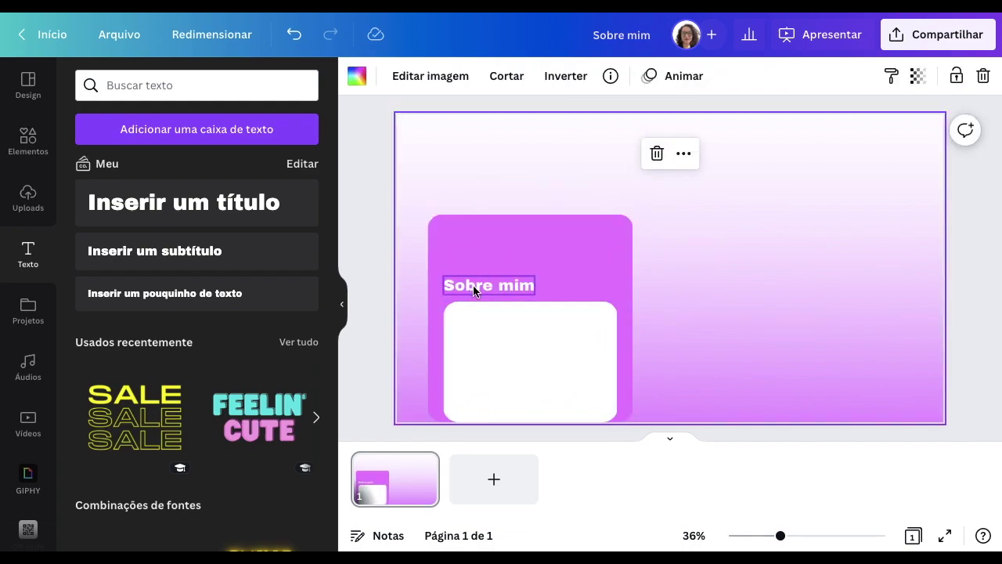
Step: Set the "Sobre mim" heading's font size to 36
{"action": "double_click", "coordinate": [489, 285]}
{"action": "left_click", "coordinate": [539, 74]}
{"action": "type", "text": "36"}
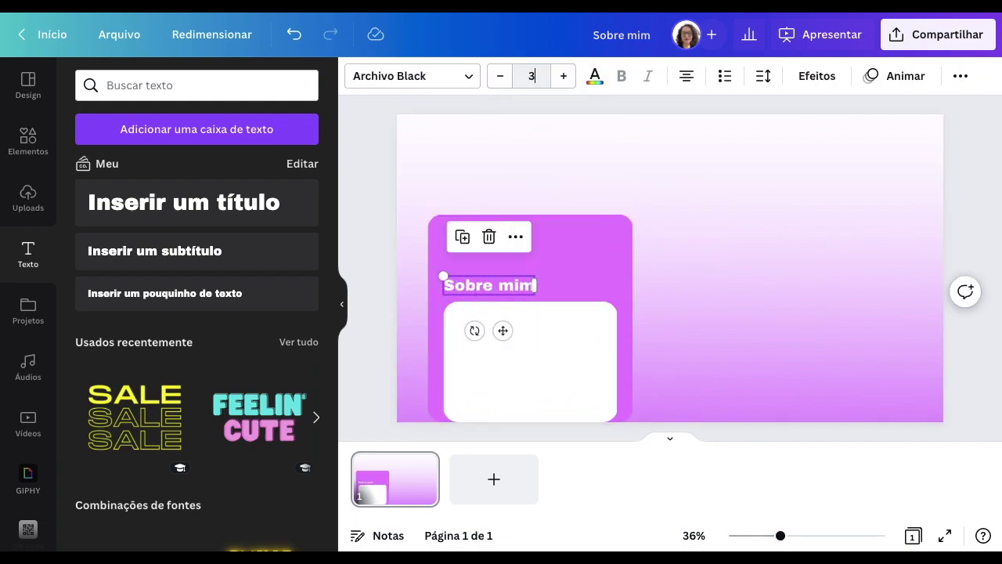
{"action": "key", "text": "Return"}
{"action": "left_click", "coordinate": [720, 332]}
Step: Move the heading higher in the purple card and extend the white rectangle upward to just beneath it
{"action": "left_click_drag", "start_coordinate": [485, 285], "coordinate": [495, 264]}
{"action": "left_click", "coordinate": [493, 343]}
{"action": "left_click_drag", "start_coordinate": [531, 300], "coordinate": [532, 273]}
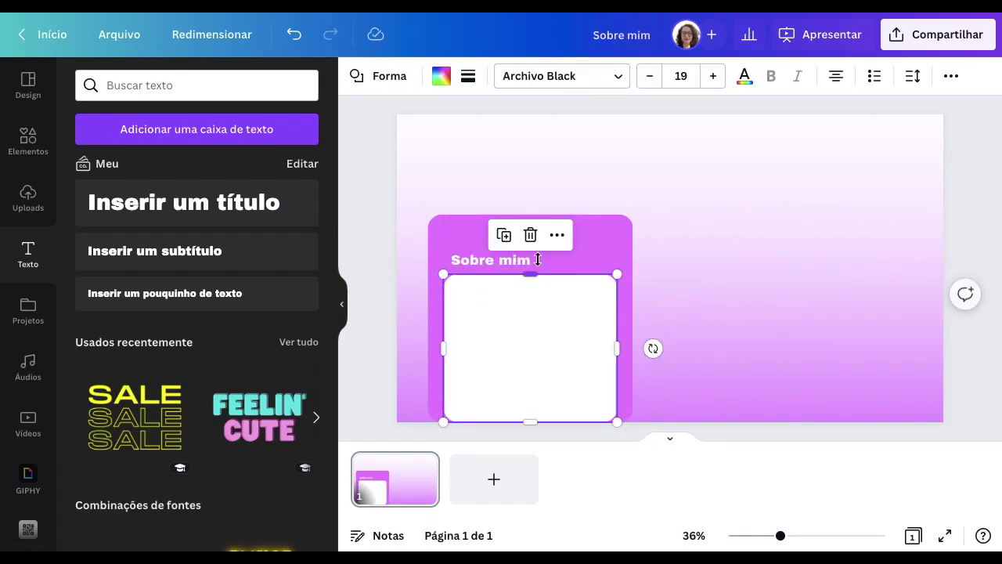
{"action": "left_click", "coordinate": [572, 194]}
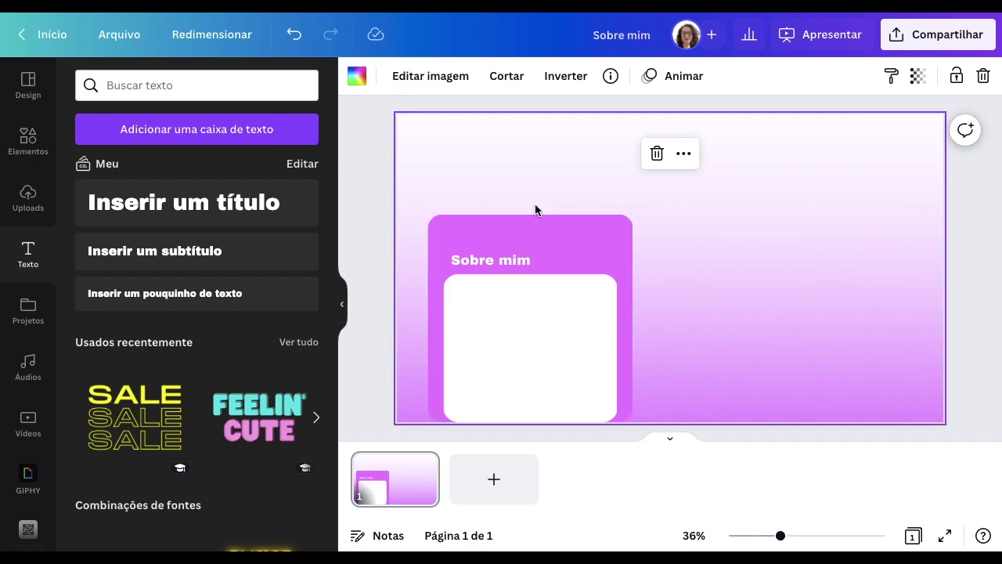
Step: Add a circle, enlarge it and position it overlapping the upper-right edge of the purple card
{"action": "left_click", "coordinate": [23, 141]}
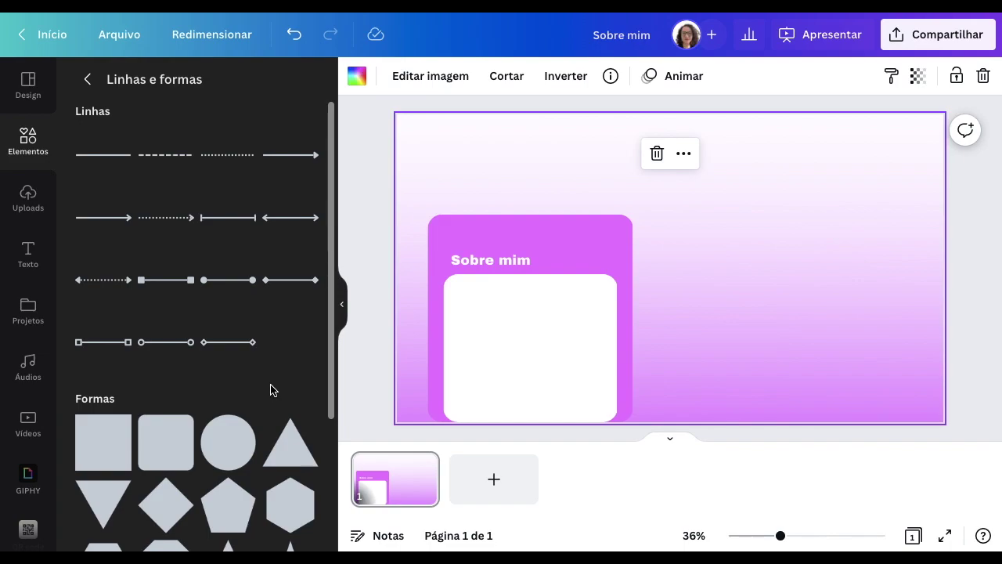
{"action": "left_click", "coordinate": [217, 441]}
{"action": "left_click_drag", "start_coordinate": [684, 274], "coordinate": [571, 210]}
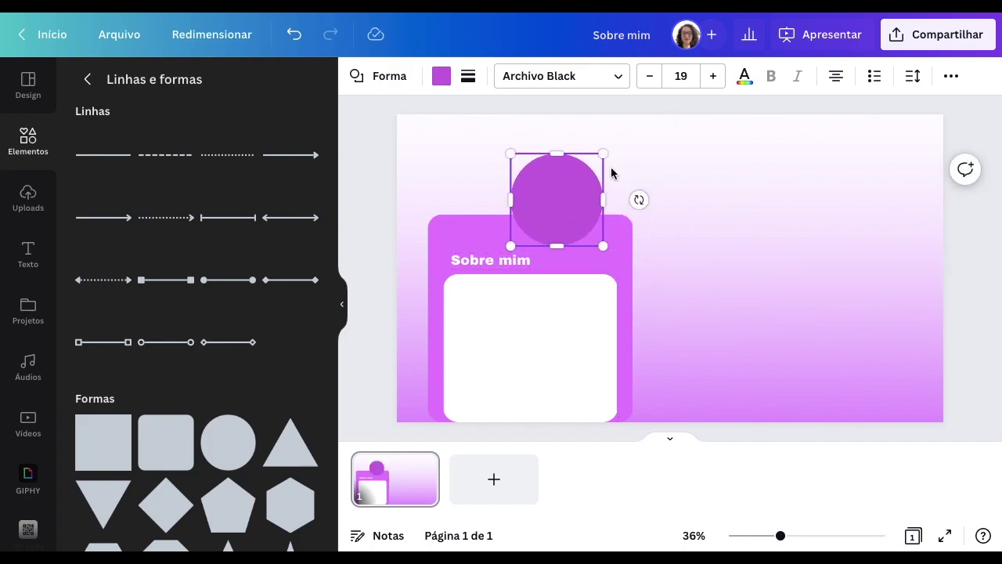
{"action": "left_click_drag", "start_coordinate": [603, 152], "coordinate": [618, 139]}
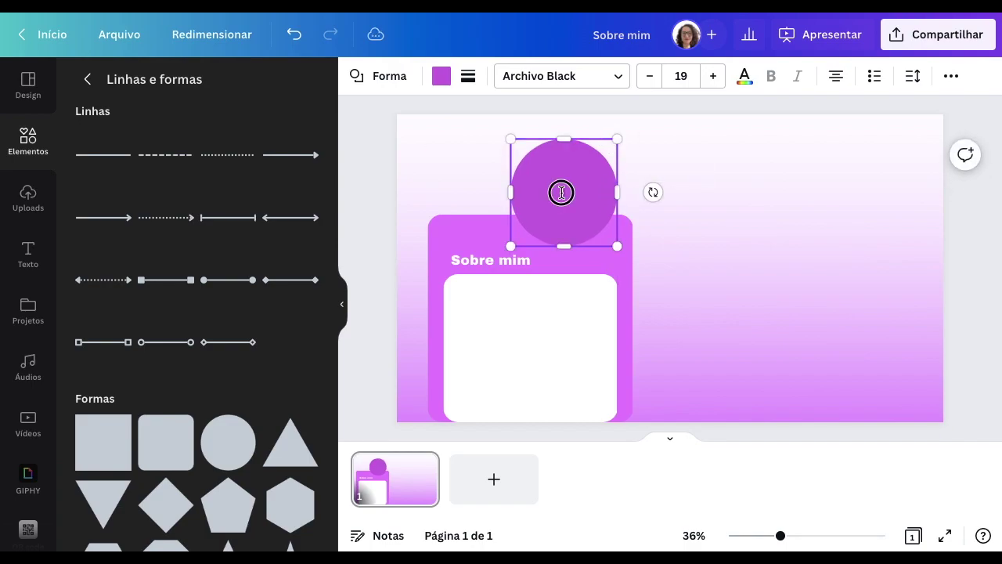
{"action": "left_click", "coordinate": [689, 250]}
{"action": "left_click", "coordinate": [566, 198]}
{"action": "left_click_drag", "start_coordinate": [567, 199], "coordinate": [561, 204]}
{"action": "left_click", "coordinate": [676, 199]}
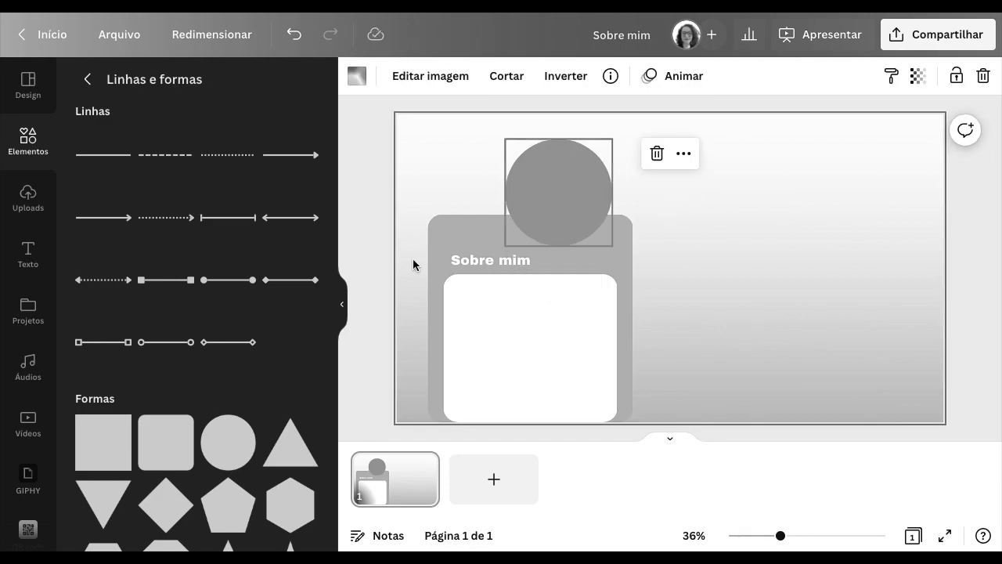
{"action": "left_click", "coordinate": [214, 437]}
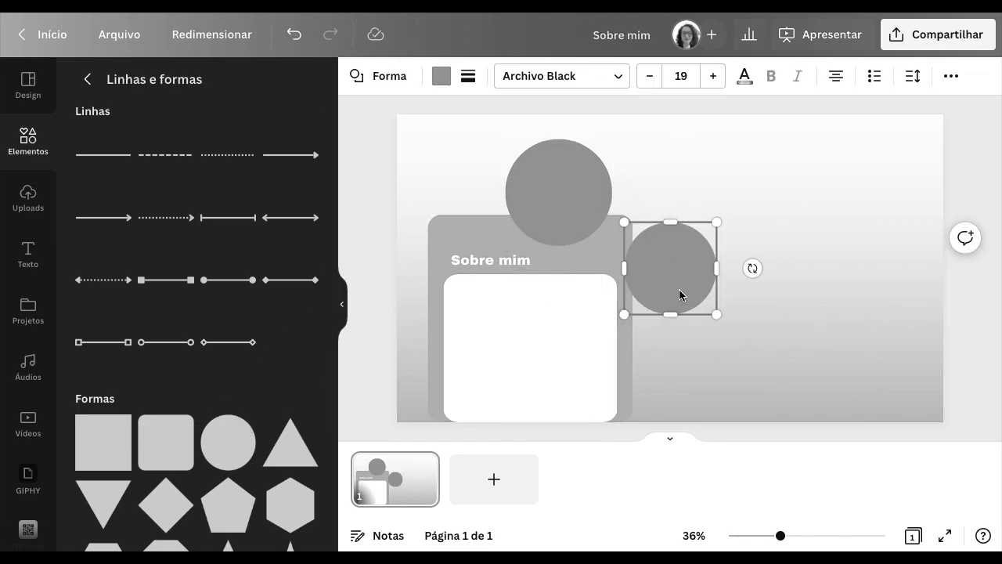
{"action": "left_click", "coordinate": [814, 271]}
{"action": "left_click", "coordinate": [669, 261]}
{"action": "key", "text": "Delete"}
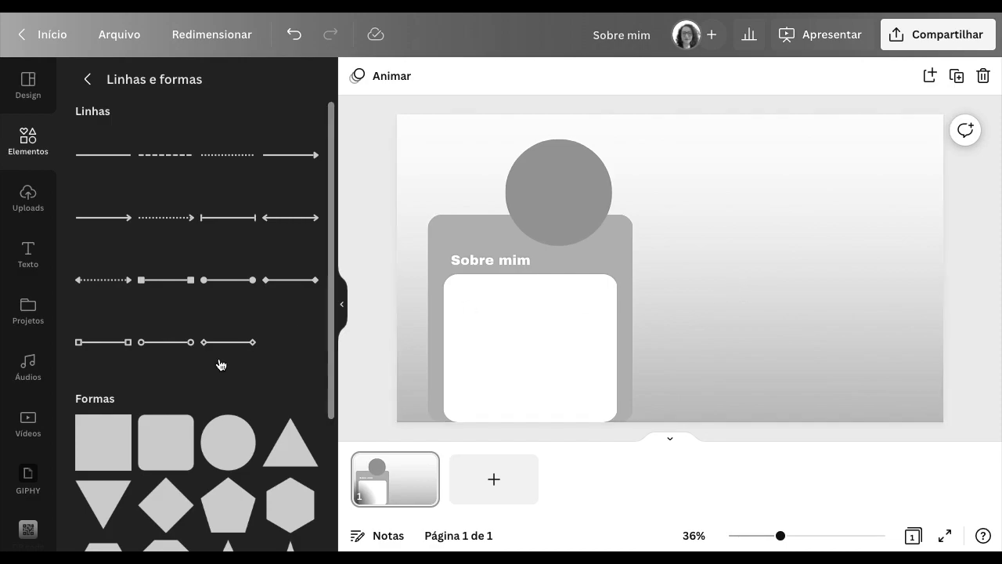
Step: Add a circular photo frame and fit it centred inside the purple circle, leaving a thin purple ring around it
{"action": "left_click", "coordinate": [87, 79]}
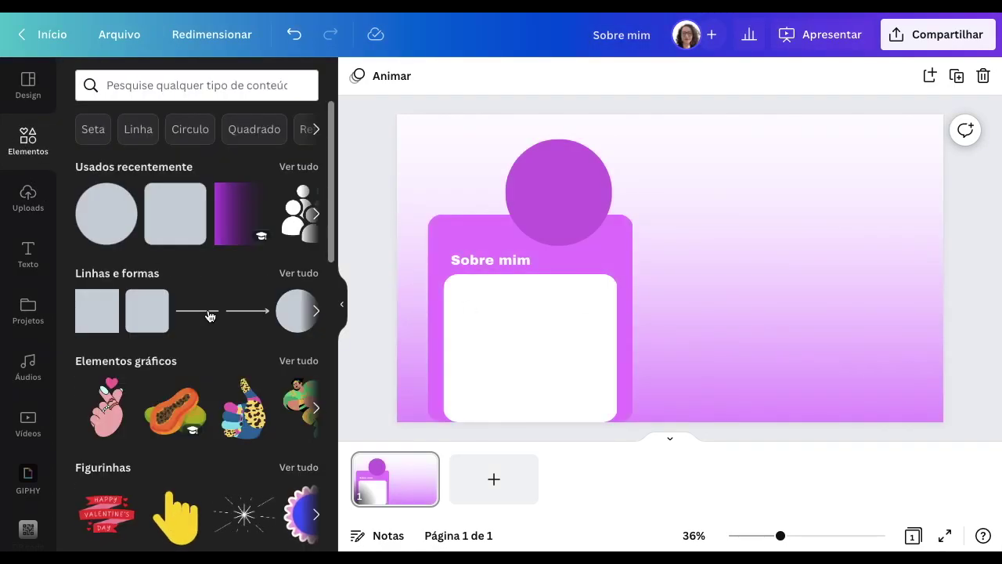
{"action": "scroll", "coordinate": [208, 313], "scroll_direction": "down", "scroll_amount": 9}
{"action": "scroll", "coordinate": [209, 313], "scroll_direction": "down", "scroll_amount": 5}
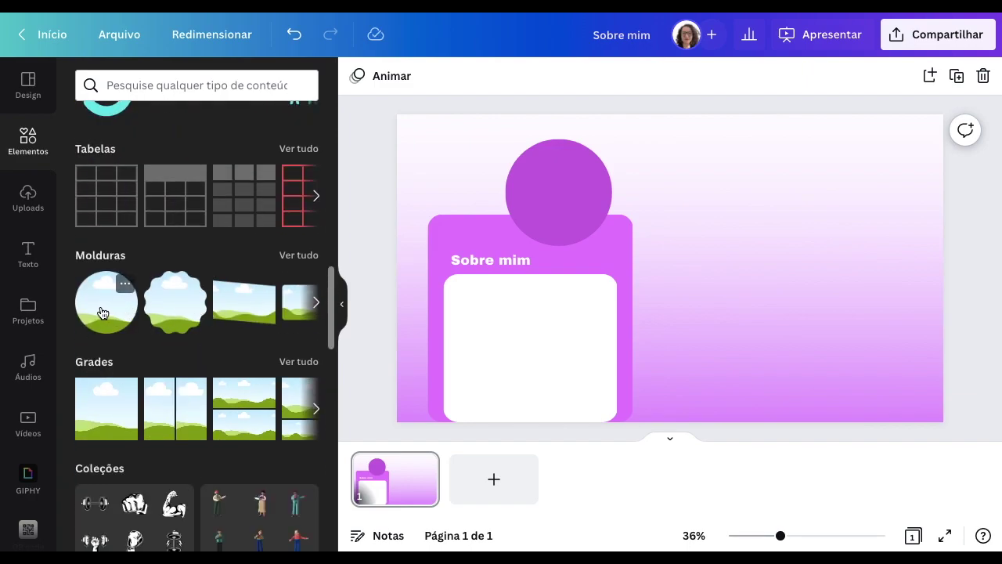
{"action": "left_click", "coordinate": [110, 316]}
{"action": "left_click_drag", "start_coordinate": [675, 290], "coordinate": [582, 227]}
{"action": "left_click_drag", "start_coordinate": [656, 128], "coordinate": [586, 184]}
{"action": "left_click_drag", "start_coordinate": [549, 224], "coordinate": [562, 177]}
{"action": "left_click_drag", "start_coordinate": [604, 145], "coordinate": [602, 146]}
{"action": "left_click_drag", "start_coordinate": [566, 177], "coordinate": [565, 173]}
{"action": "left_click", "coordinate": [730, 285]}
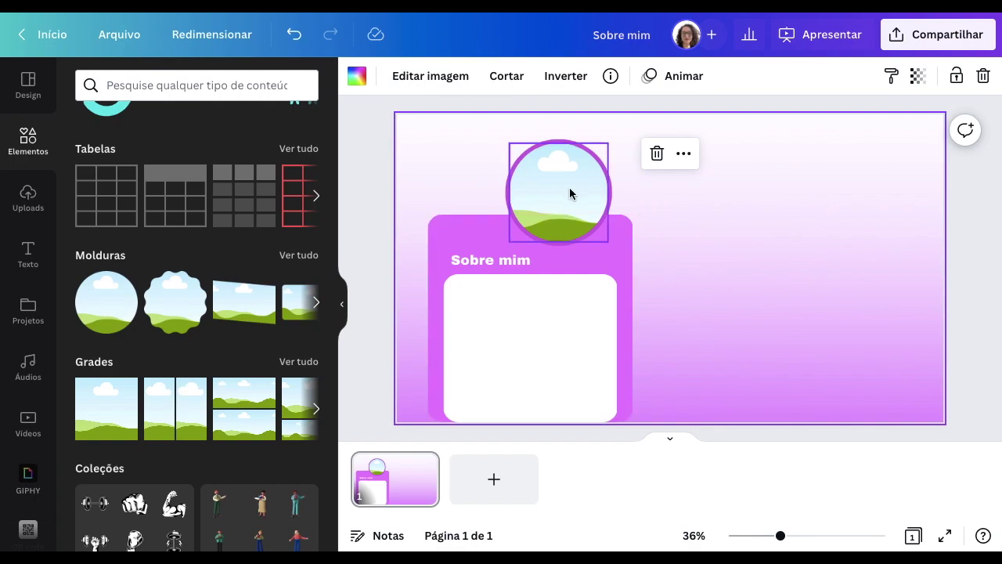
{"action": "left_click", "coordinate": [569, 194]}
{"action": "left_click", "coordinate": [726, 301]}
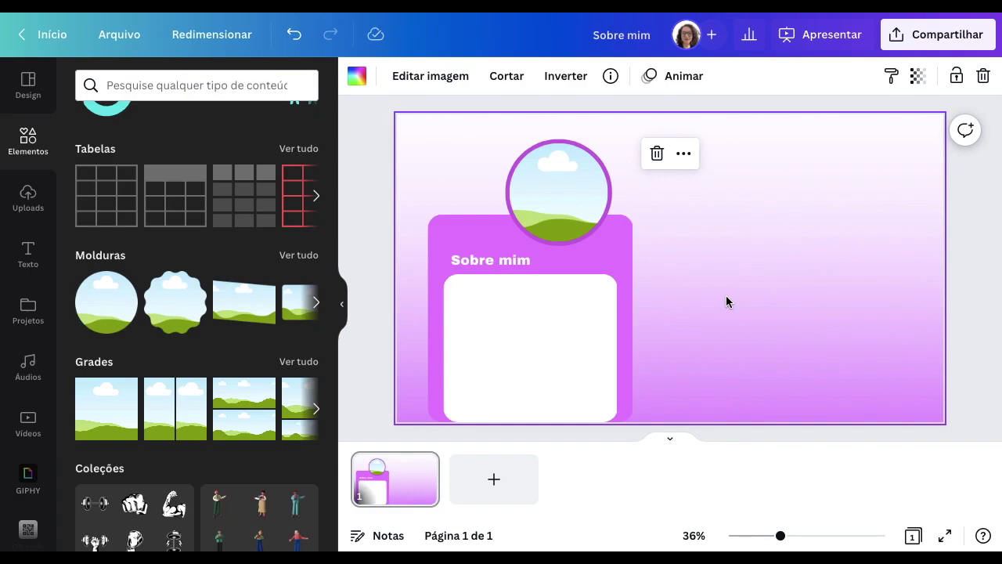
Step: Duplicate the purple card and shrink the copy into a small rounded rectangle beside the card on the slide's bottom edge
{"action": "left_click", "coordinate": [437, 238]}
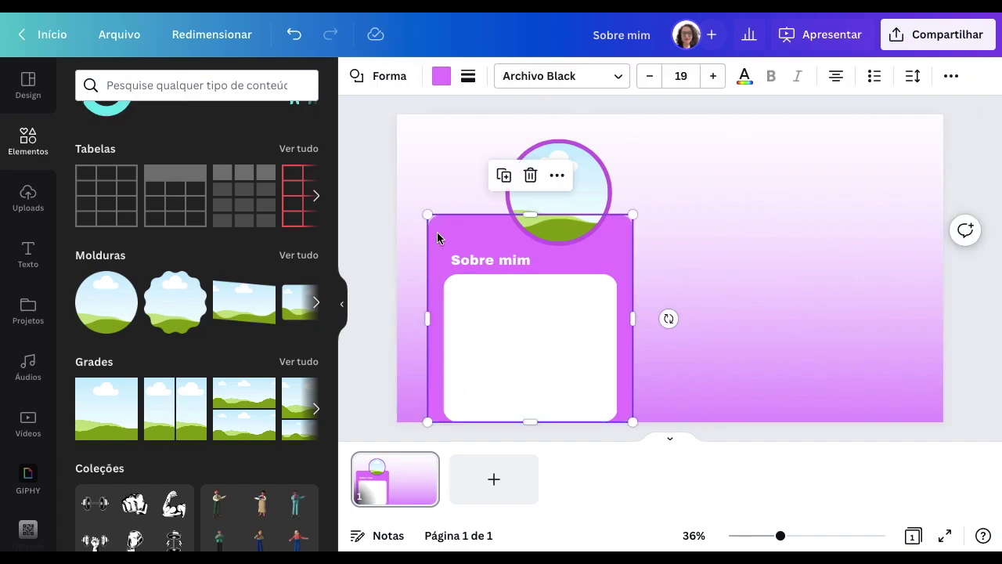
{"action": "key", "text": "ctrl+d"}
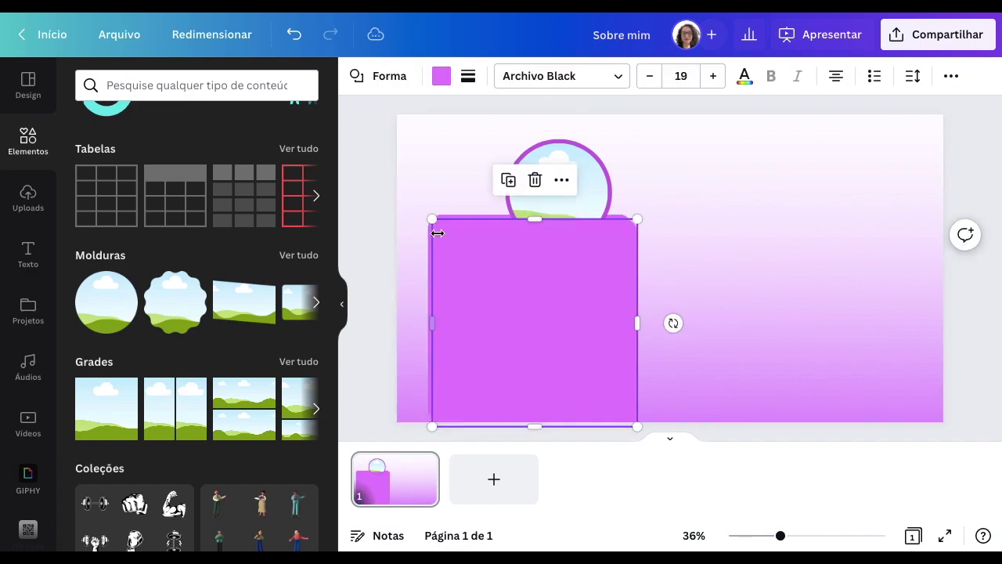
{"action": "left_click_drag", "start_coordinate": [520, 281], "coordinate": [722, 269]}
{"action": "left_click_drag", "start_coordinate": [839, 215], "coordinate": [701, 344]}
{"action": "left_click_drag", "start_coordinate": [658, 392], "coordinate": [672, 388]}
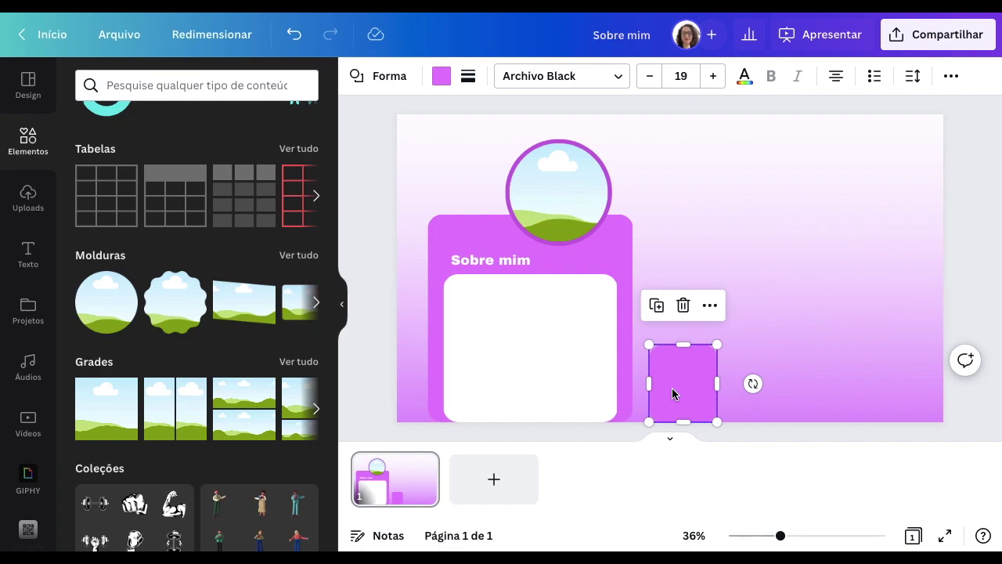
Step: Duplicate the small purple rectangle twice, stacking the copies above it in an evenly spaced column
{"action": "key", "text": "shift+Right"}
{"action": "key", "text": "shift+Down"}
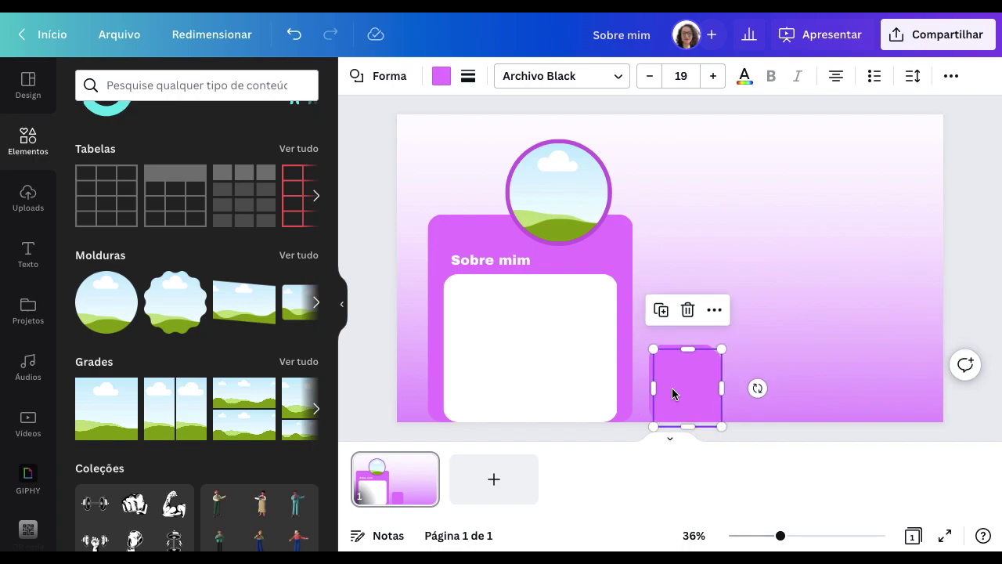
{"action": "key", "text": "ctrl+d"}
{"action": "left_click_drag", "start_coordinate": [672, 387], "coordinate": [662, 204]}
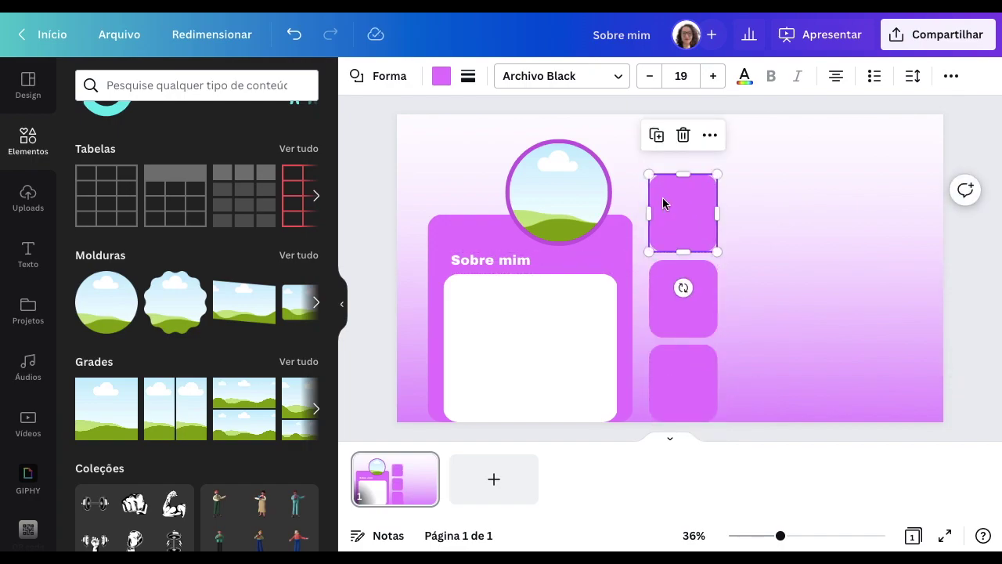
Step: Reduce the heights of the bottom and middle small rectangles by lowering their upper edges
{"action": "left_click", "coordinate": [683, 381]}
{"action": "mouse_move", "coordinate": [716, 347]}
{"action": "left_mouse_down"}
{"action": "mouse_move", "coordinate": [700, 360]}
{"action": "mouse_move", "coordinate": [713, 348]}
{"action": "left_mouse_up"}
{"action": "key", "text": "ctrl+z"}
{"action": "mouse_move", "coordinate": [678, 205]}
{"action": "left_mouse_down"}
{"action": "mouse_move", "coordinate": [679, 216]}
{"action": "mouse_move", "coordinate": [681, 202]}
{"action": "left_mouse_up"}
{"action": "left_click", "coordinate": [680, 343]}
{"action": "left_click_drag", "start_coordinate": [681, 344], "coordinate": [681, 373]}
{"action": "left_click", "coordinate": [686, 300]}
{"action": "left_click_drag", "start_coordinate": [680, 258], "coordinate": [680, 273]}
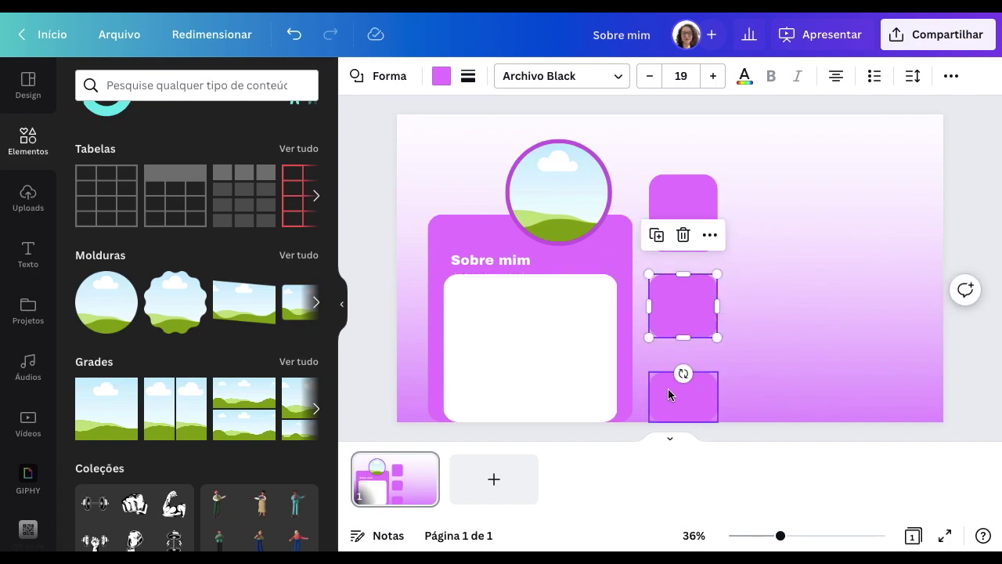
{"action": "left_click", "coordinate": [672, 390]}
{"action": "left_click_drag", "start_coordinate": [689, 292], "coordinate": [688, 305]}
Step: Delete the middle and top small rectangles and duplicate the shortened bottom one directly above it
{"action": "key", "text": "Delete"}
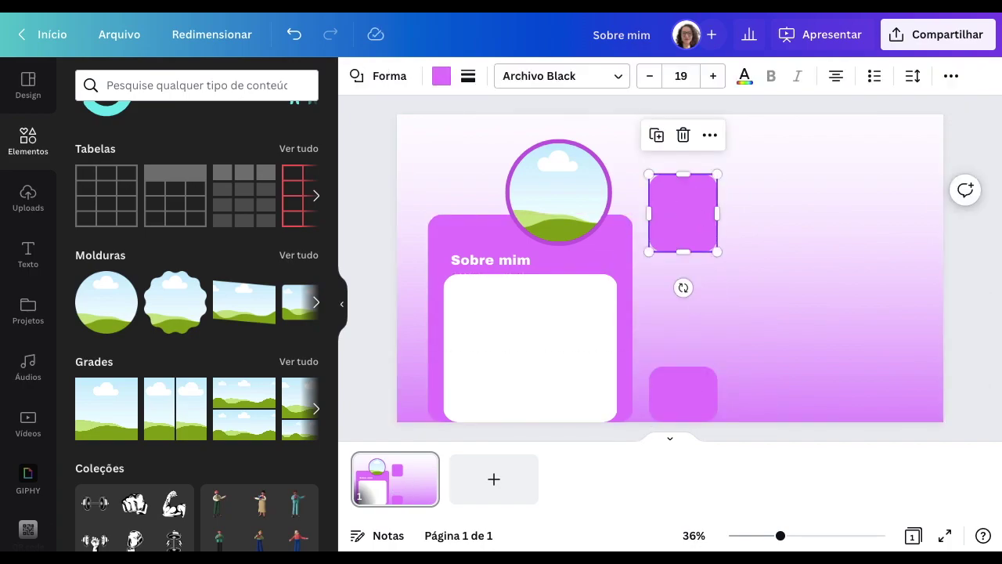
{"action": "key", "text": "Delete"}
{"action": "left_click", "coordinate": [678, 389]}
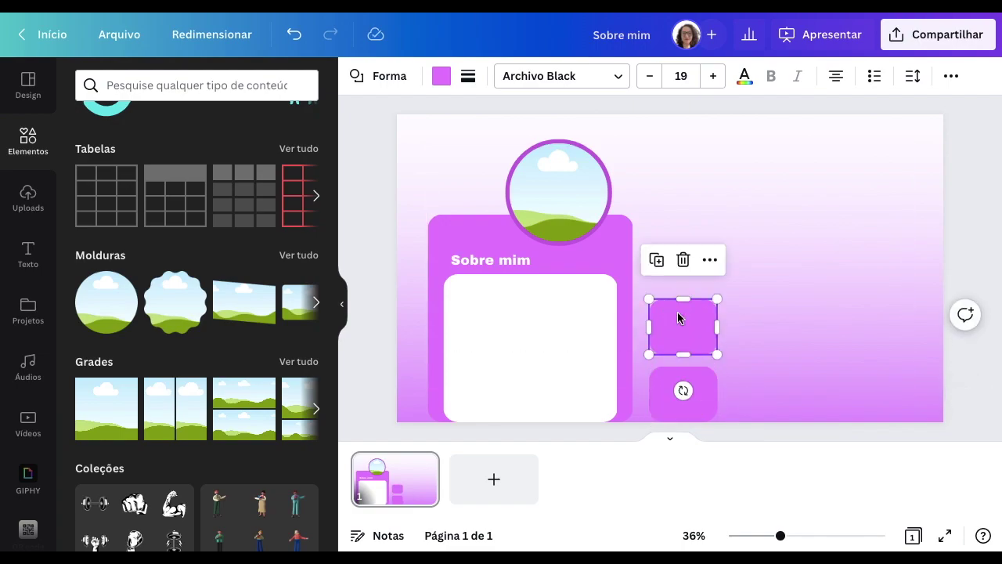